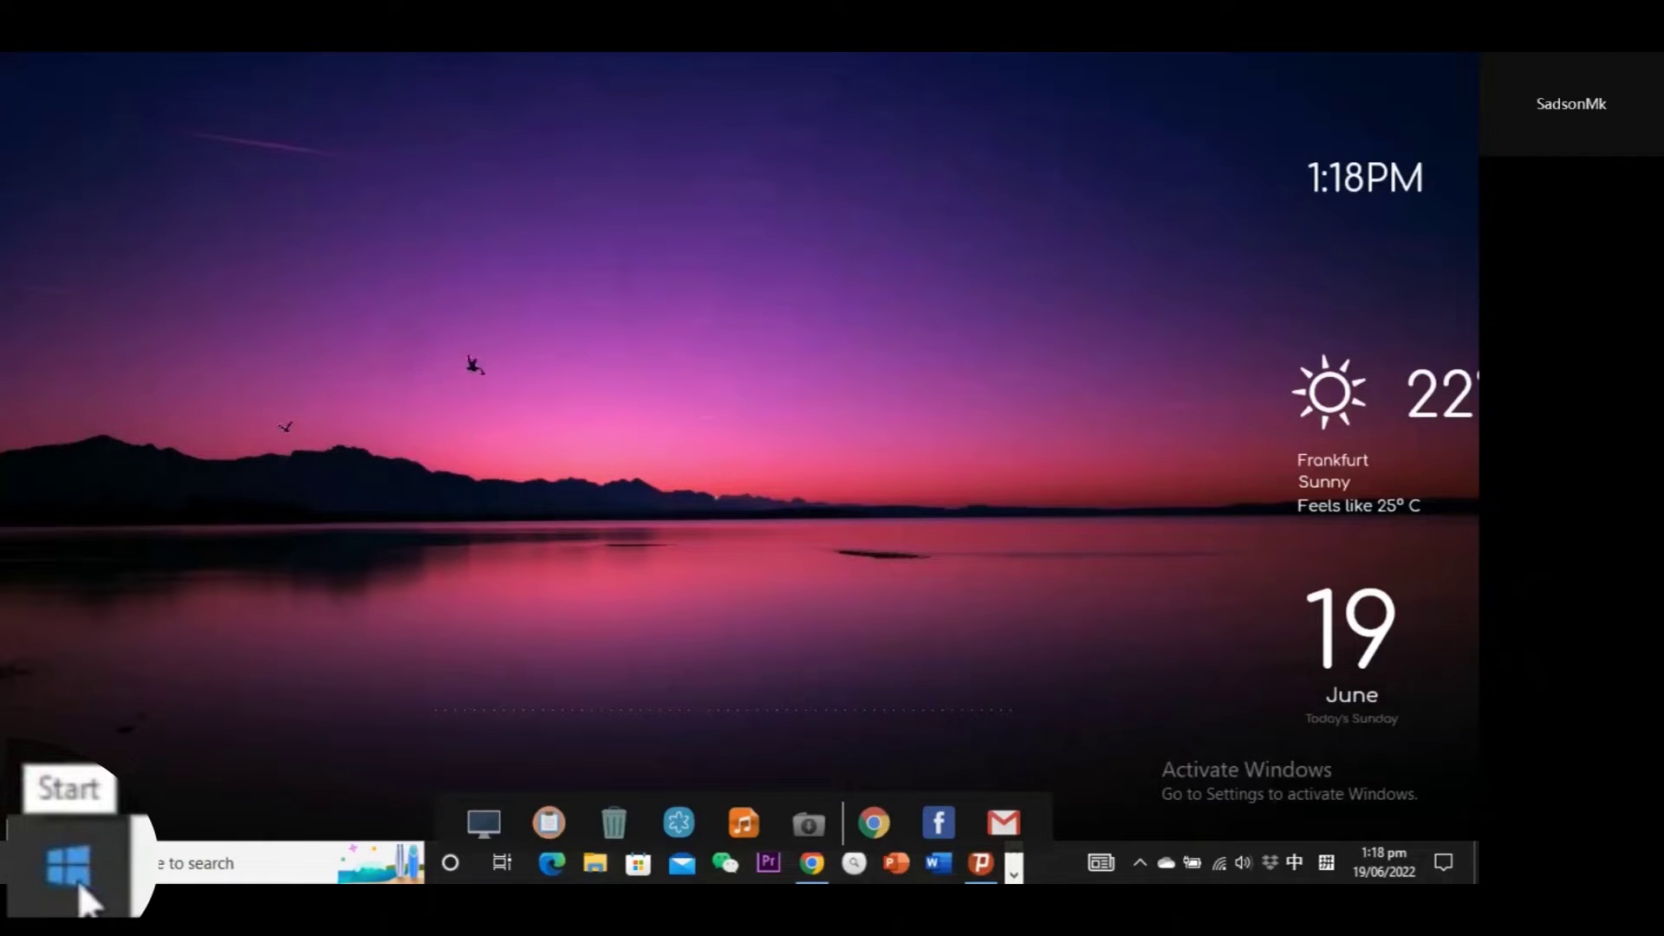
- Open the Windows 10 Start menu from the taskbar
{"action": "left_click", "coordinate": [78, 879]}
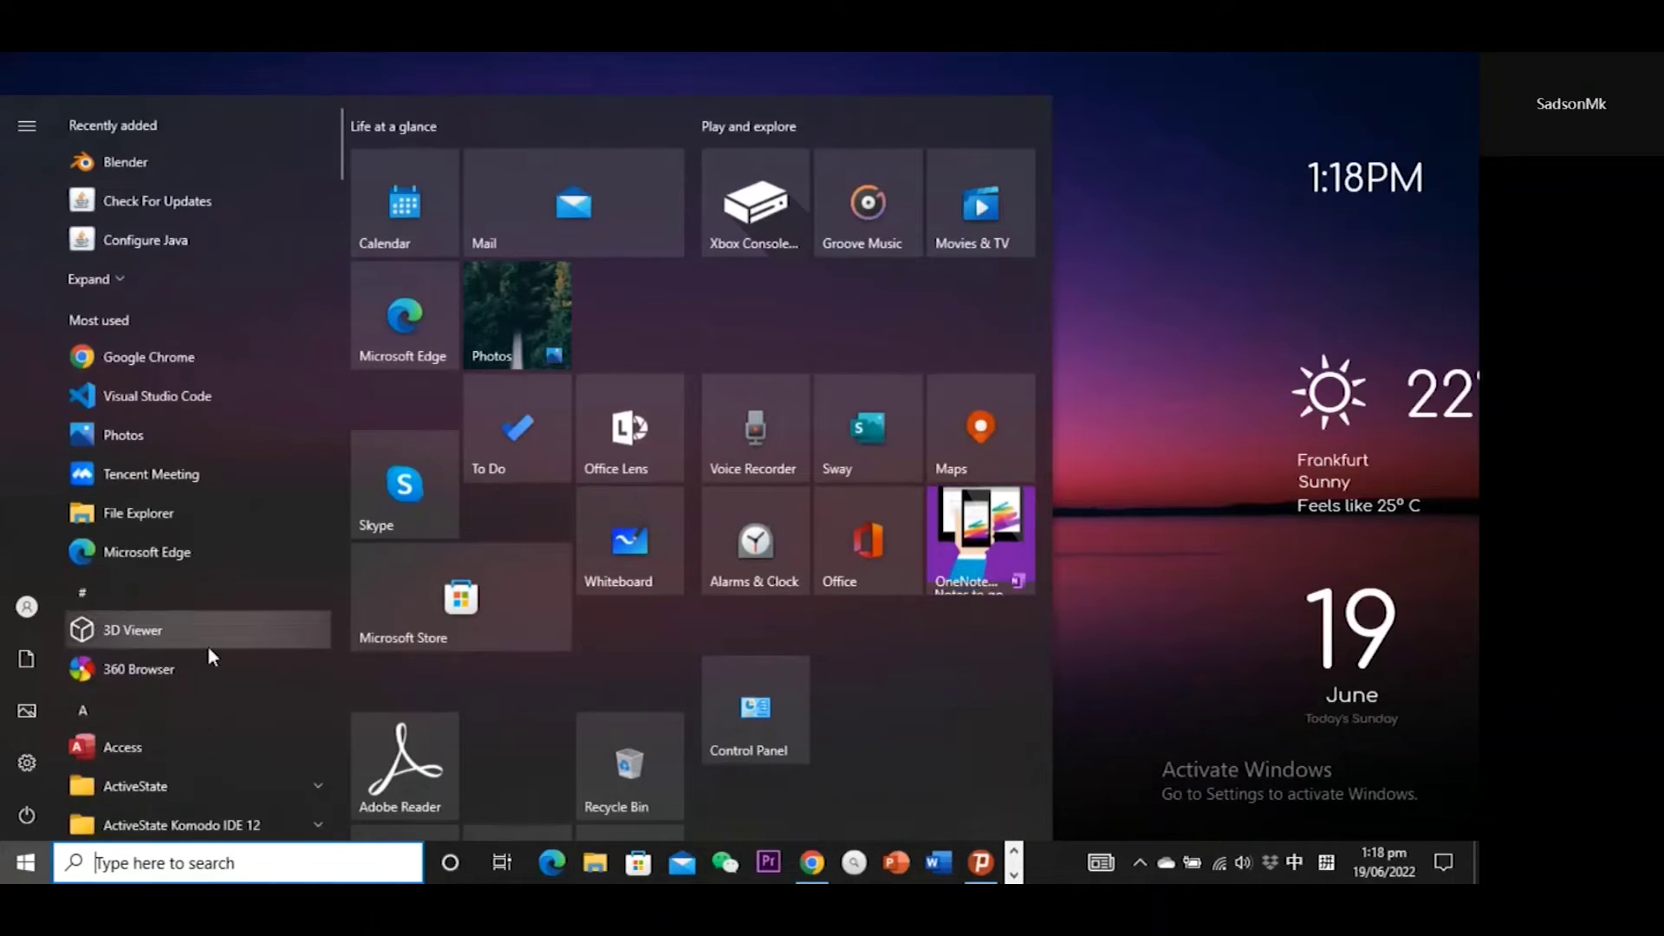
{"action": "scroll", "coordinate": [208, 656], "scroll_direction": "down", "scroll_amount": 3}
{"action": "scroll", "coordinate": [209, 654], "scroll_direction": "down", "scroll_amount": 5}
{"action": "scroll", "coordinate": [210, 657], "scroll_direction": "down", "scroll_amount": 4}
{"action": "scroll", "coordinate": [209, 659], "scroll_direction": "down", "scroll_amount": 1}
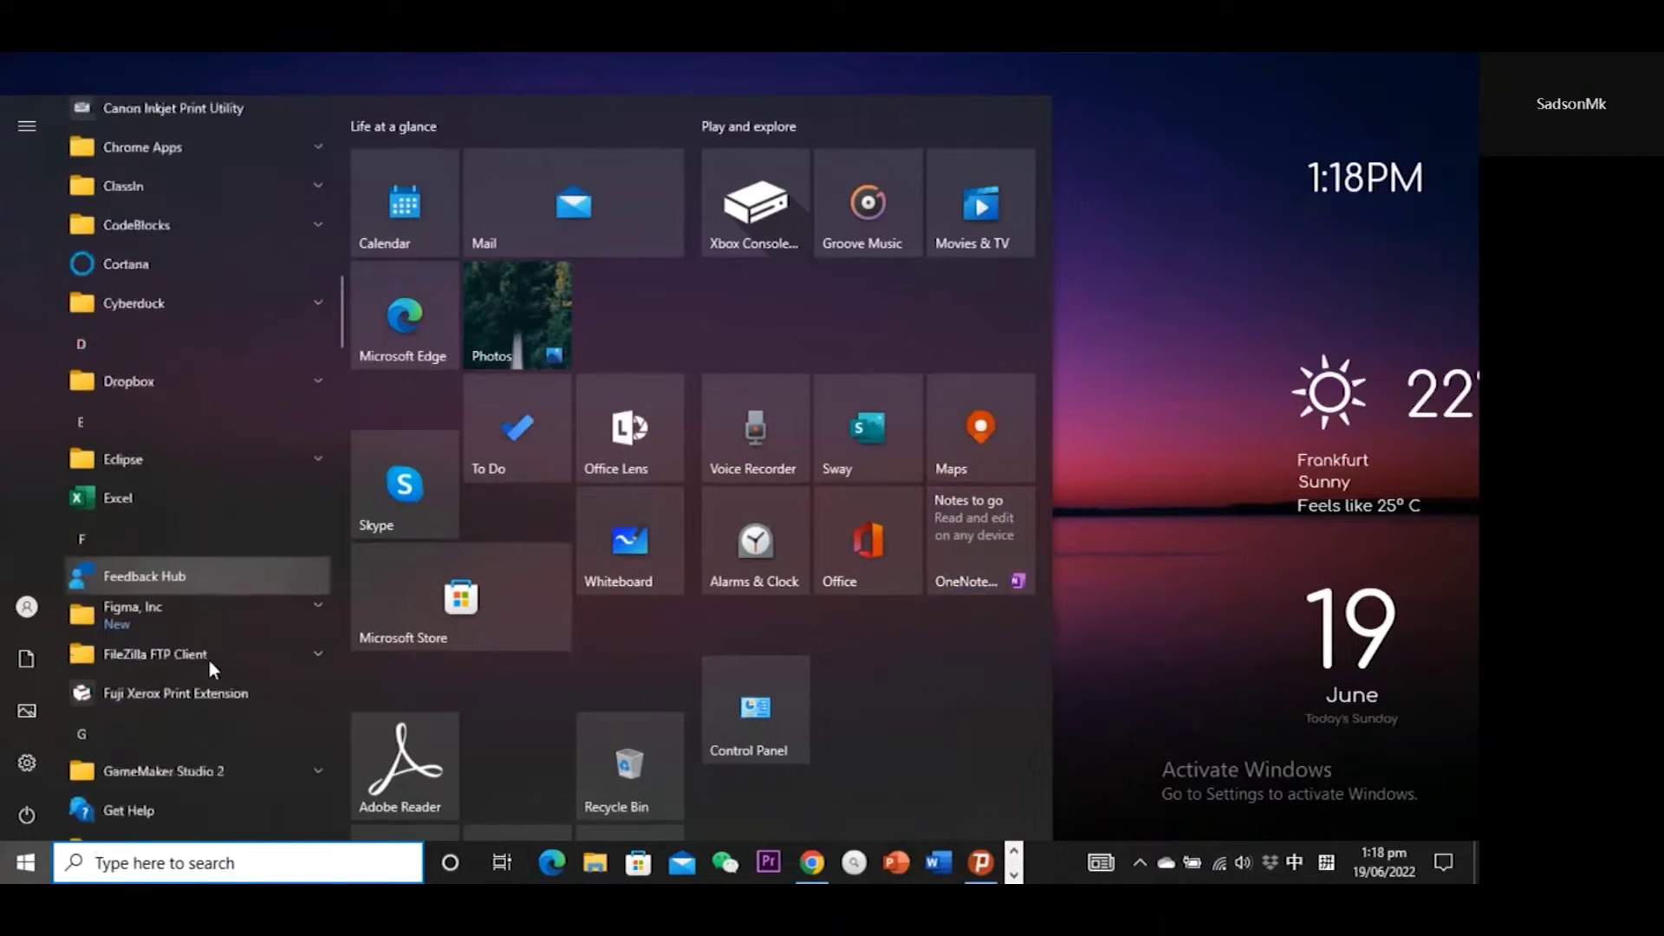
{"action": "scroll", "coordinate": [208, 661], "scroll_direction": "down", "scroll_amount": 1}
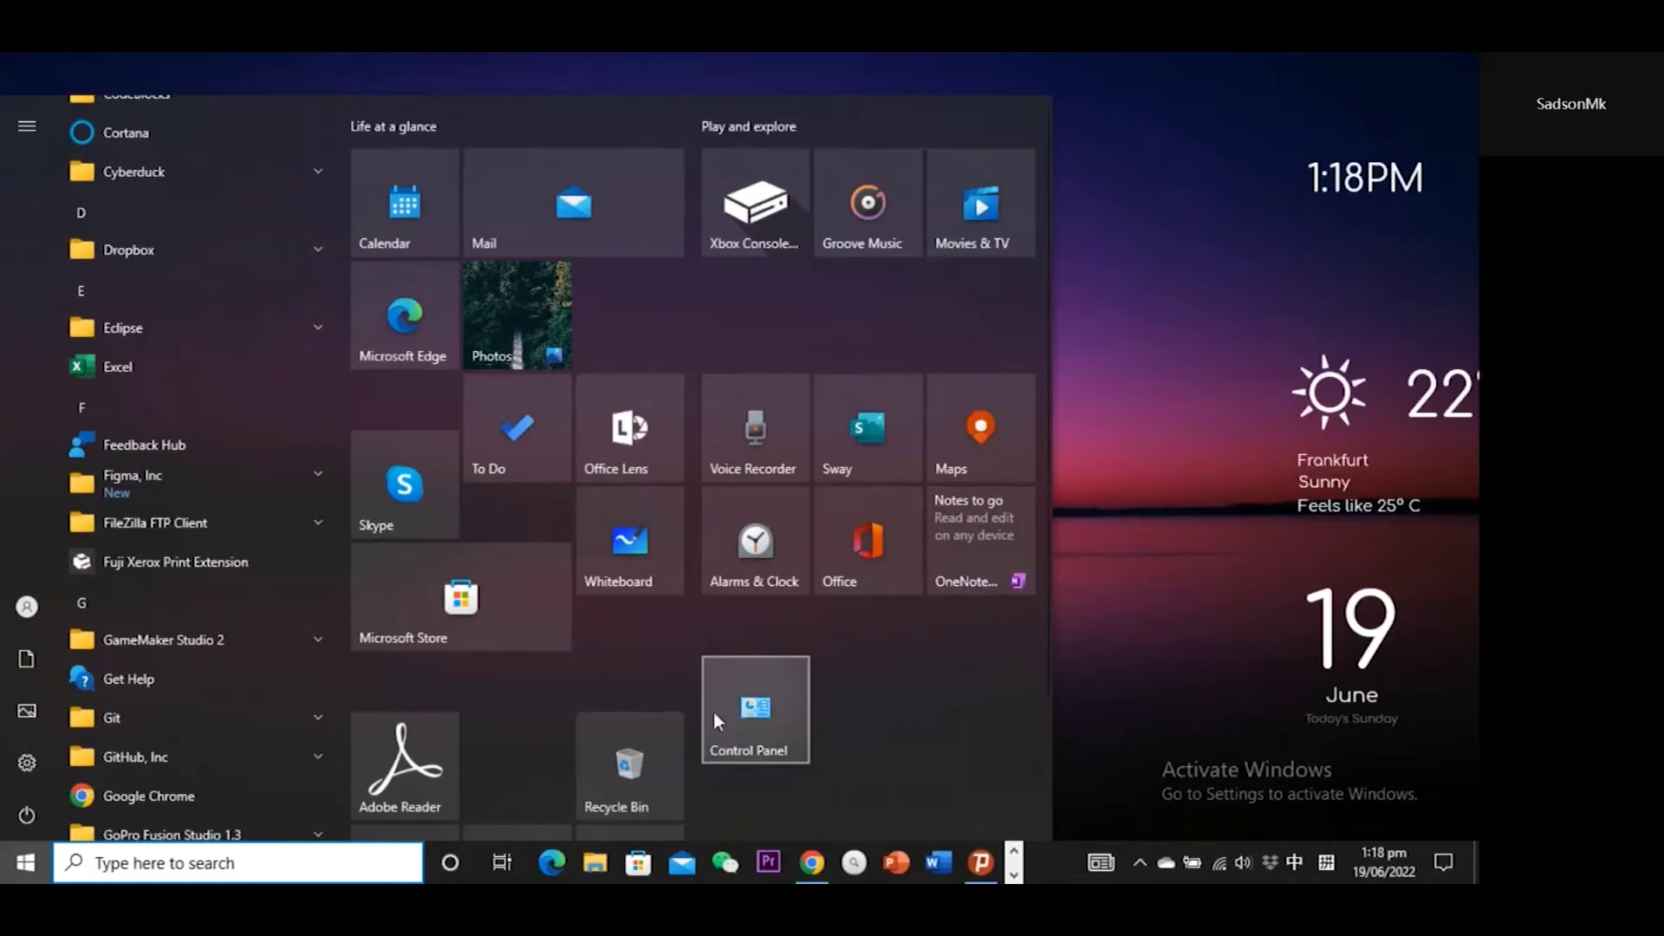
{"action": "scroll", "coordinate": [196, 657], "scroll_direction": "down", "scroll_amount": 4}
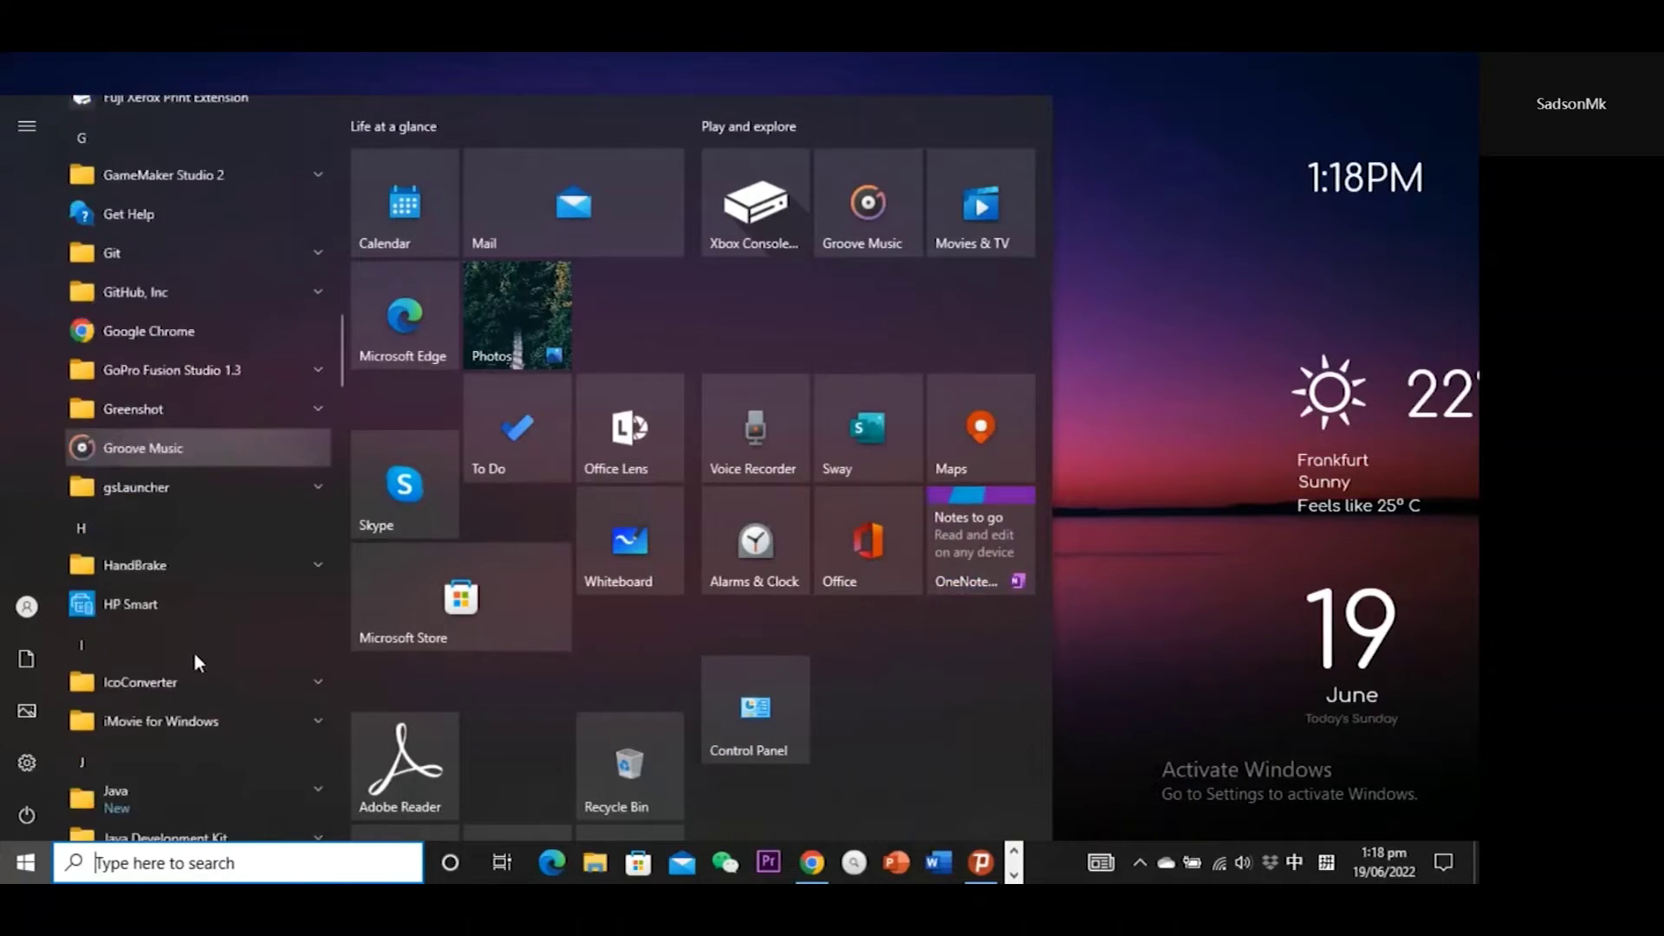
{"action": "scroll", "coordinate": [197, 671], "scroll_direction": "down", "scroll_amount": 5}
{"action": "scroll", "coordinate": [198, 676], "scroll_direction": "down", "scroll_amount": 4}
{"action": "scroll", "coordinate": [197, 671], "scroll_direction": "down", "scroll_amount": 5}
{"action": "scroll", "coordinate": [195, 670], "scroll_direction": "down", "scroll_amount": 5}
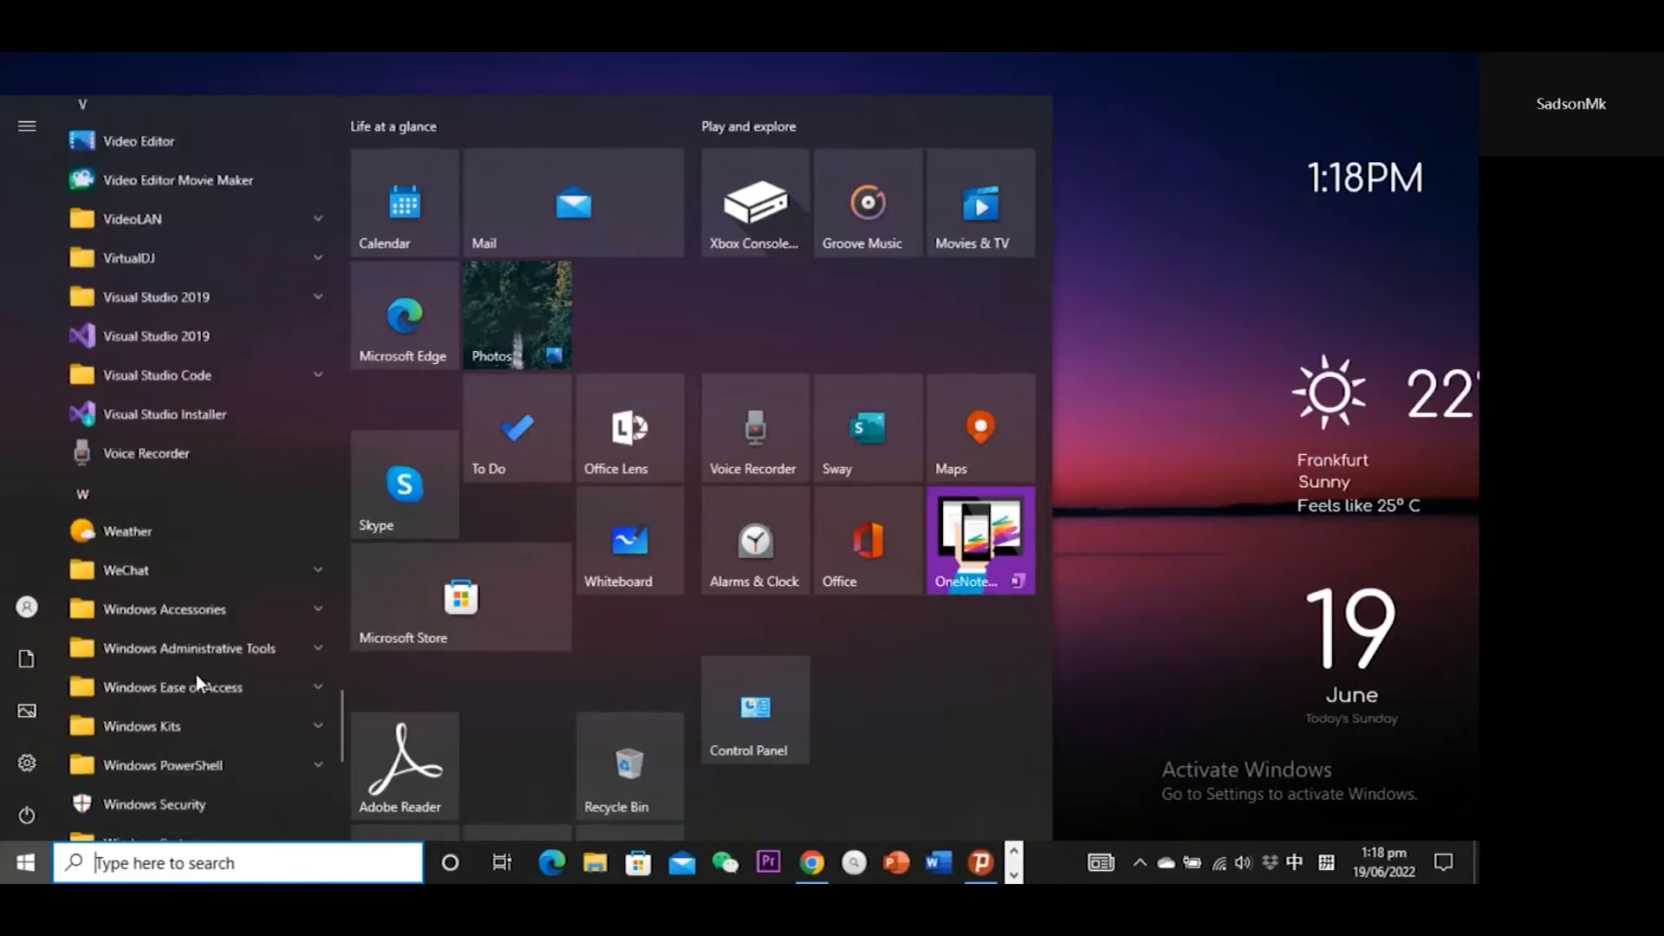
{"action": "scroll", "coordinate": [197, 675], "scroll_direction": "down", "scroll_amount": 5}
{"action": "scroll", "coordinate": [197, 674], "scroll_direction": "up", "scroll_amount": 3}
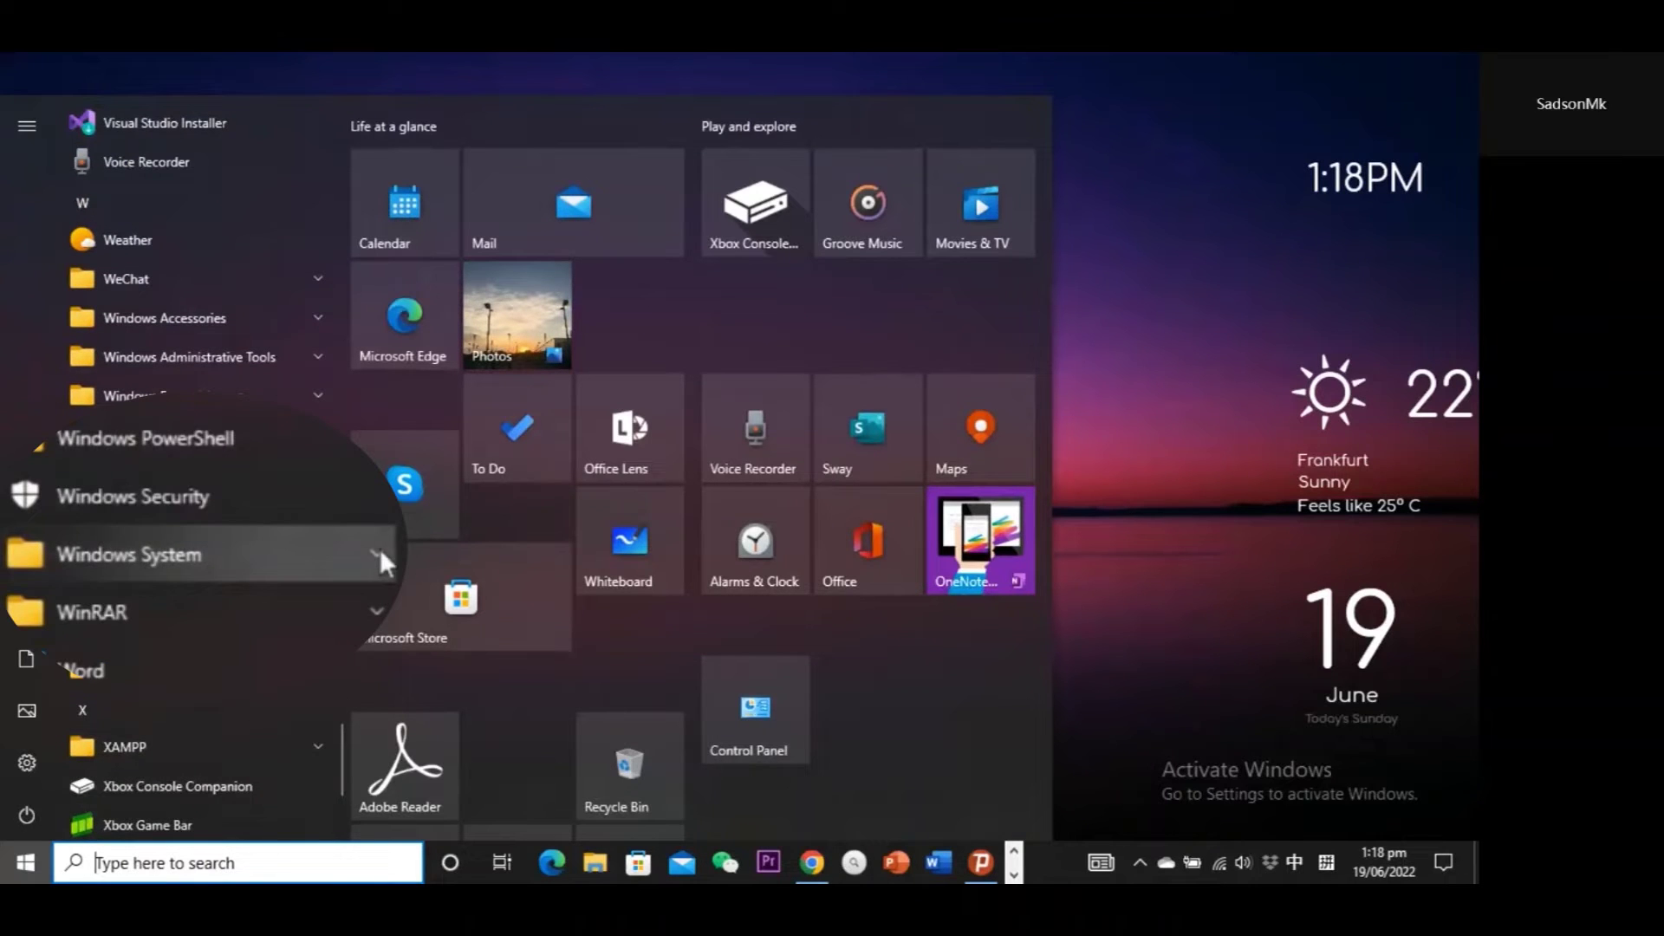
- Expand Windows System and bring up the Control Panel tile's options menu
{"action": "left_click", "coordinate": [317, 551]}
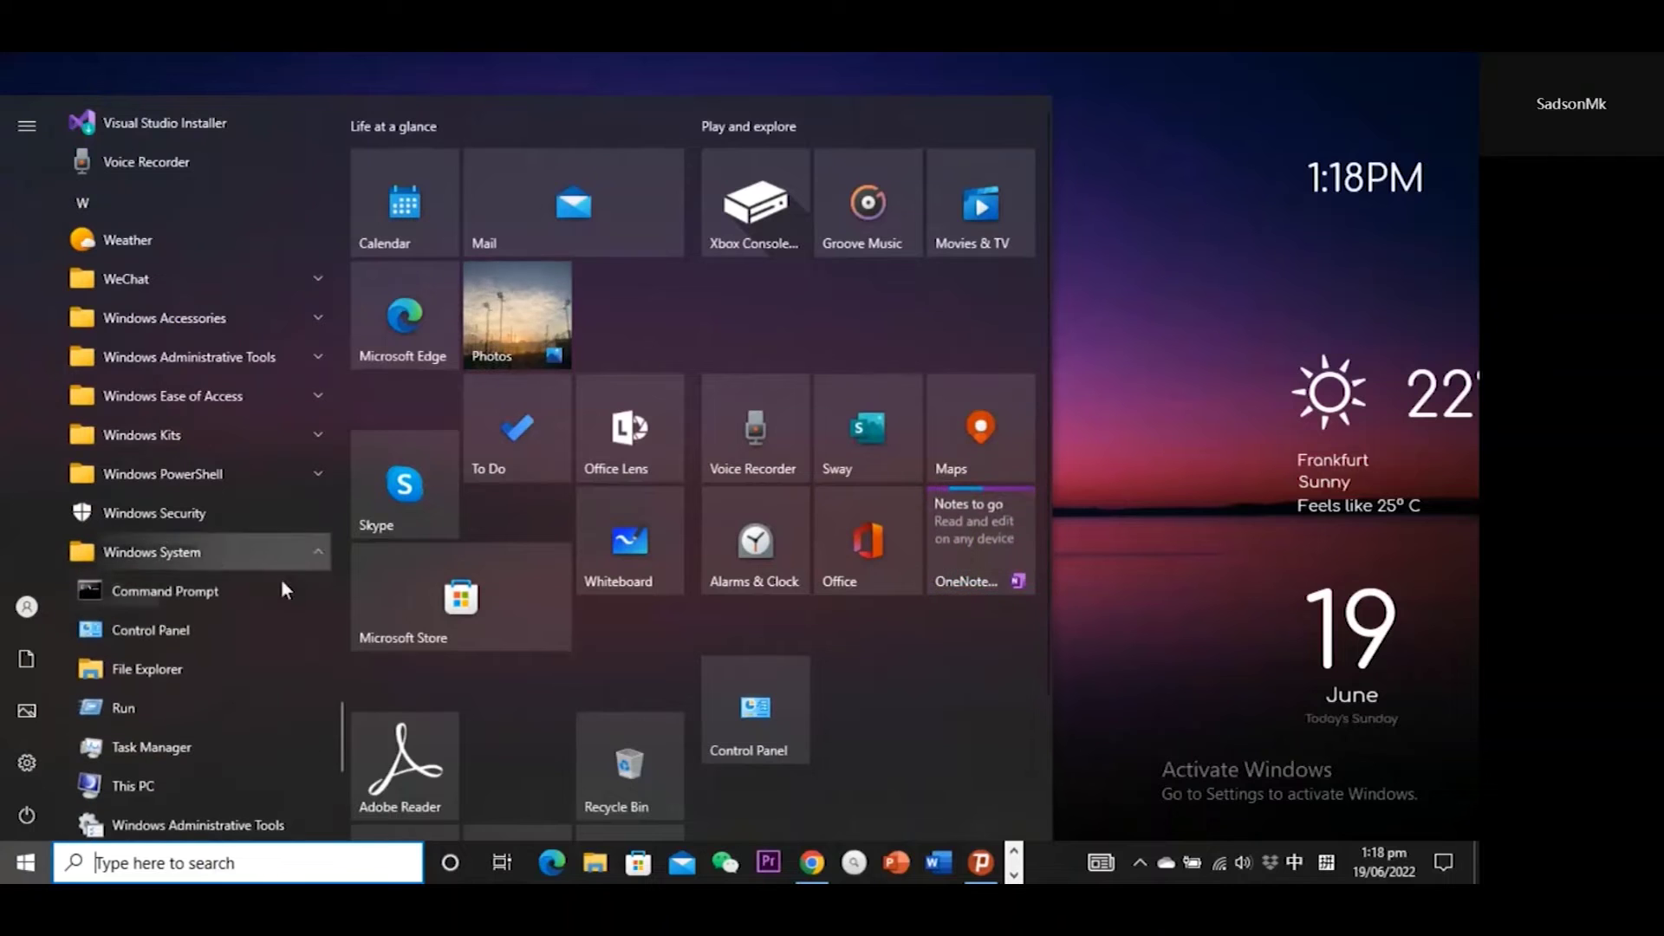
{"action": "scroll", "coordinate": [226, 631], "scroll_direction": "down", "scroll_amount": 2}
{"action": "scroll", "coordinate": [227, 630], "scroll_direction": "down", "scroll_amount": 2}
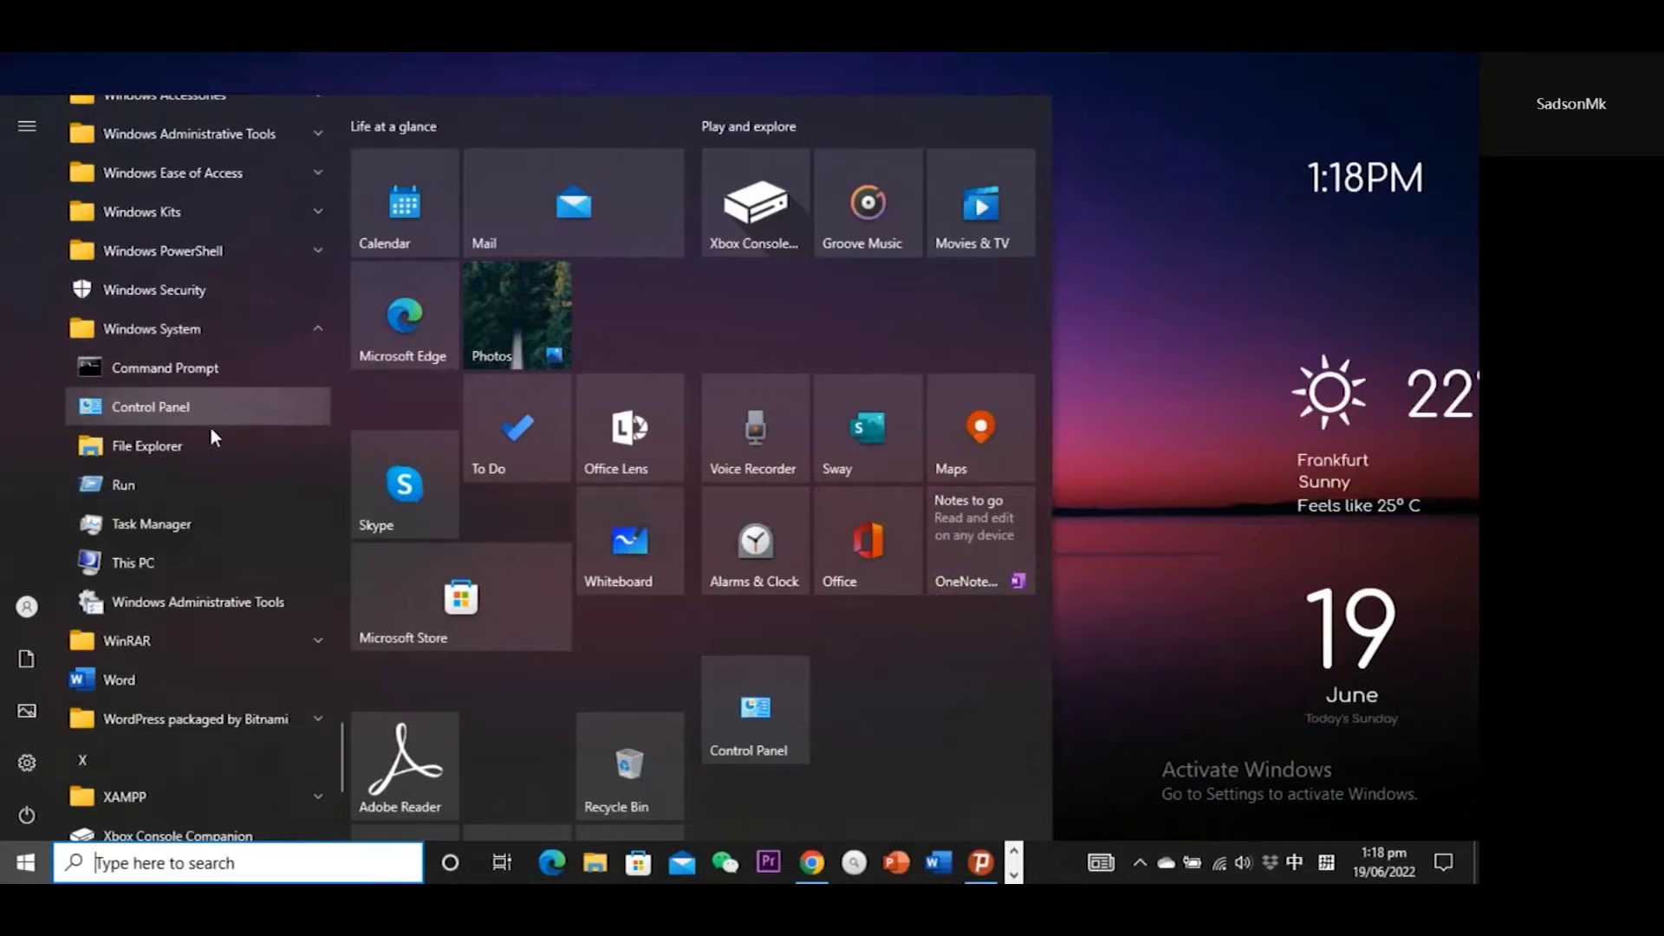
{"action": "right_click", "coordinate": [771, 688]}
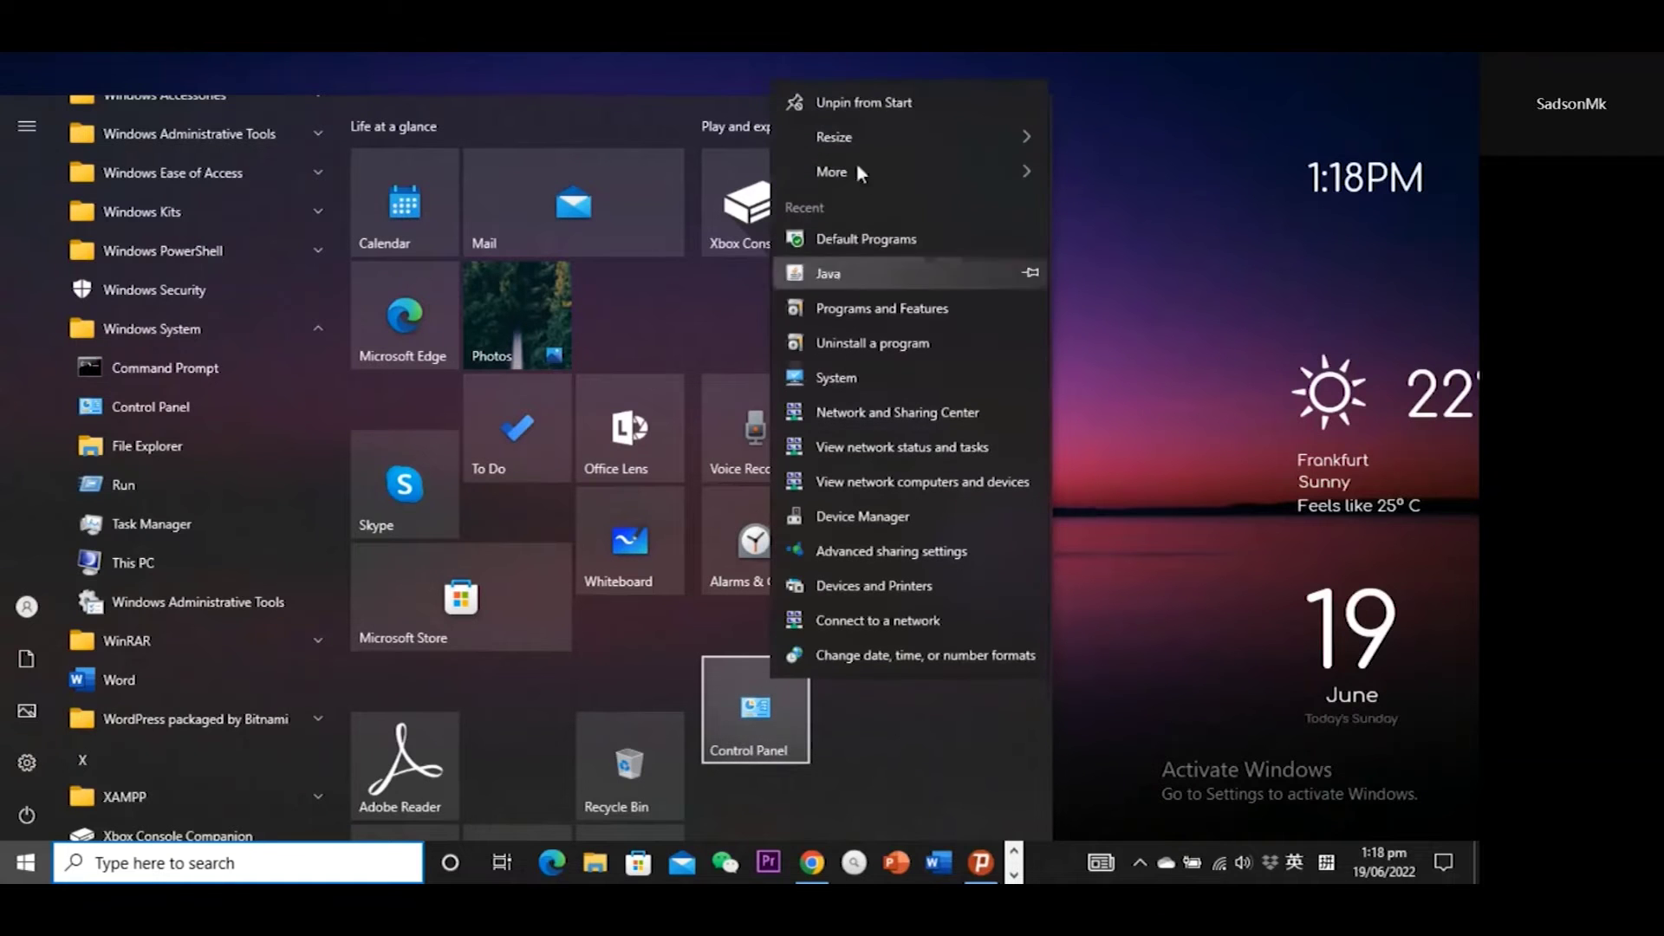
- Unpin Control Panel, pin it again, move it beside Play and explore
{"action": "left_click", "coordinate": [885, 106]}
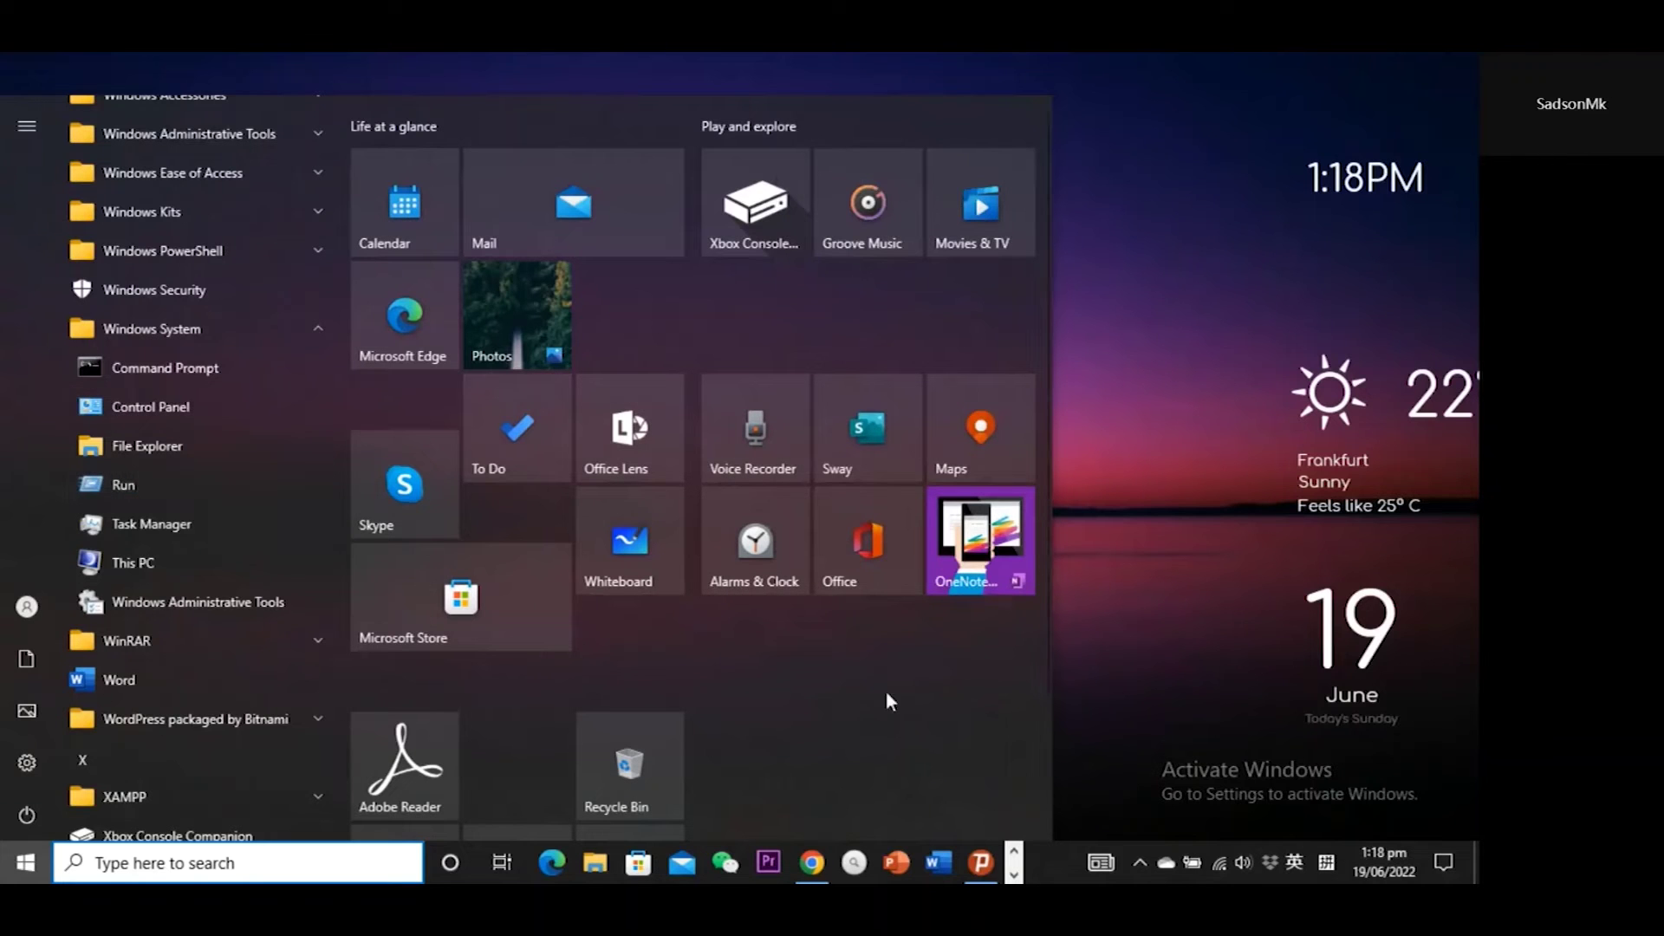
{"action": "right_click", "coordinate": [145, 407]}
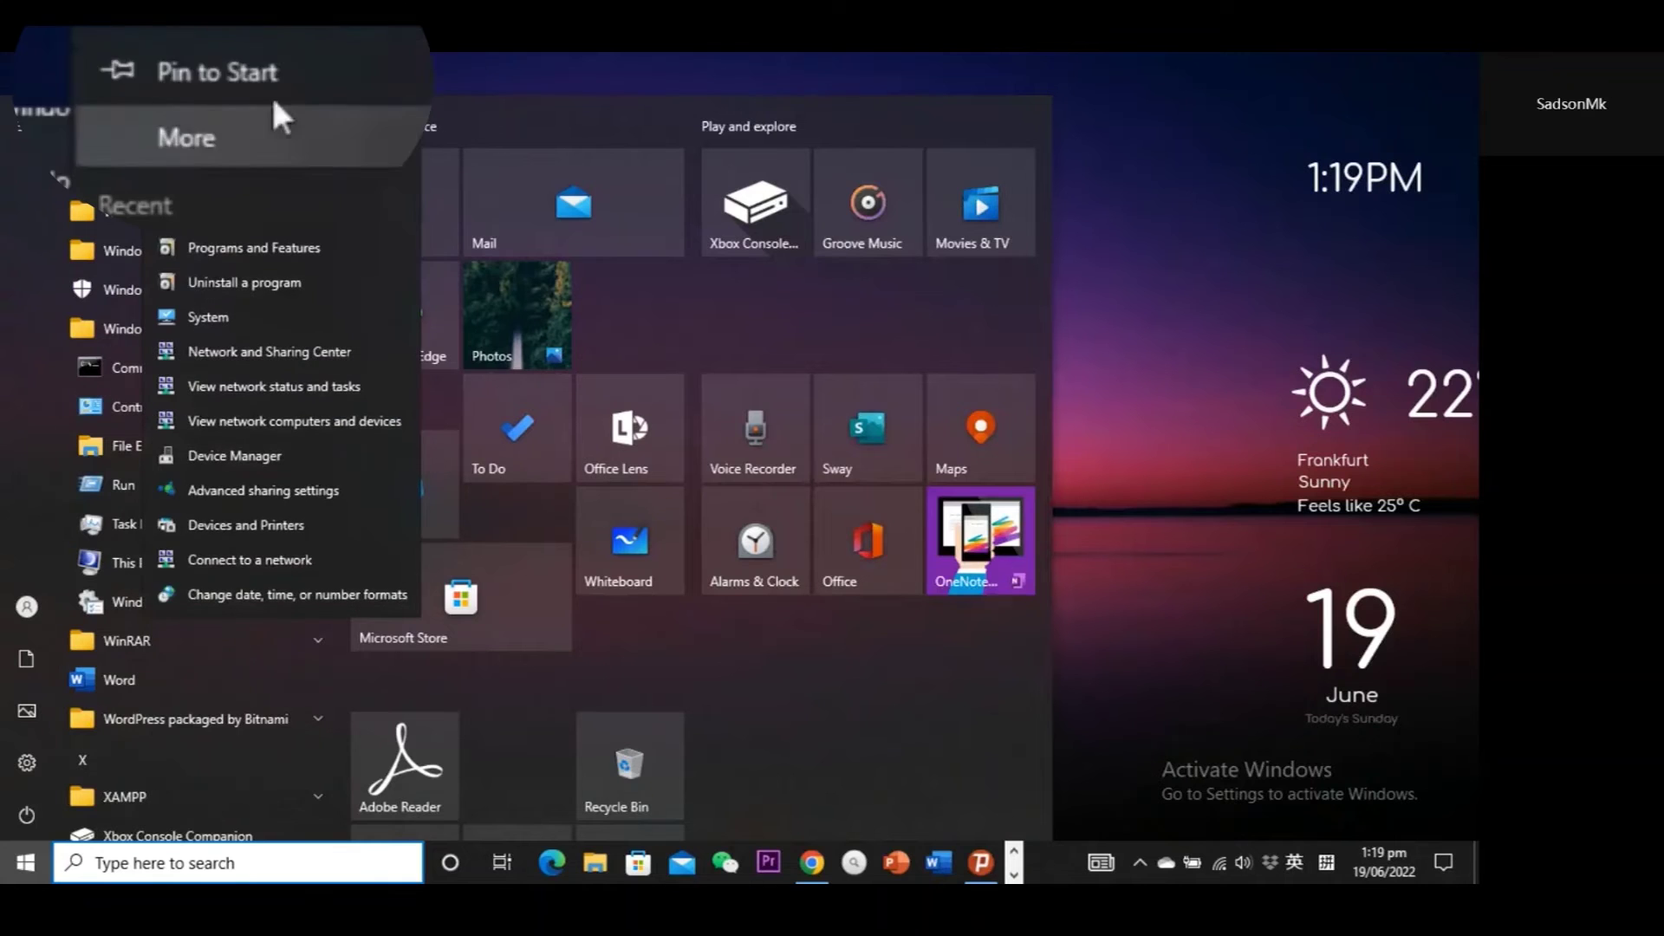
{"action": "left_click", "coordinate": [288, 77]}
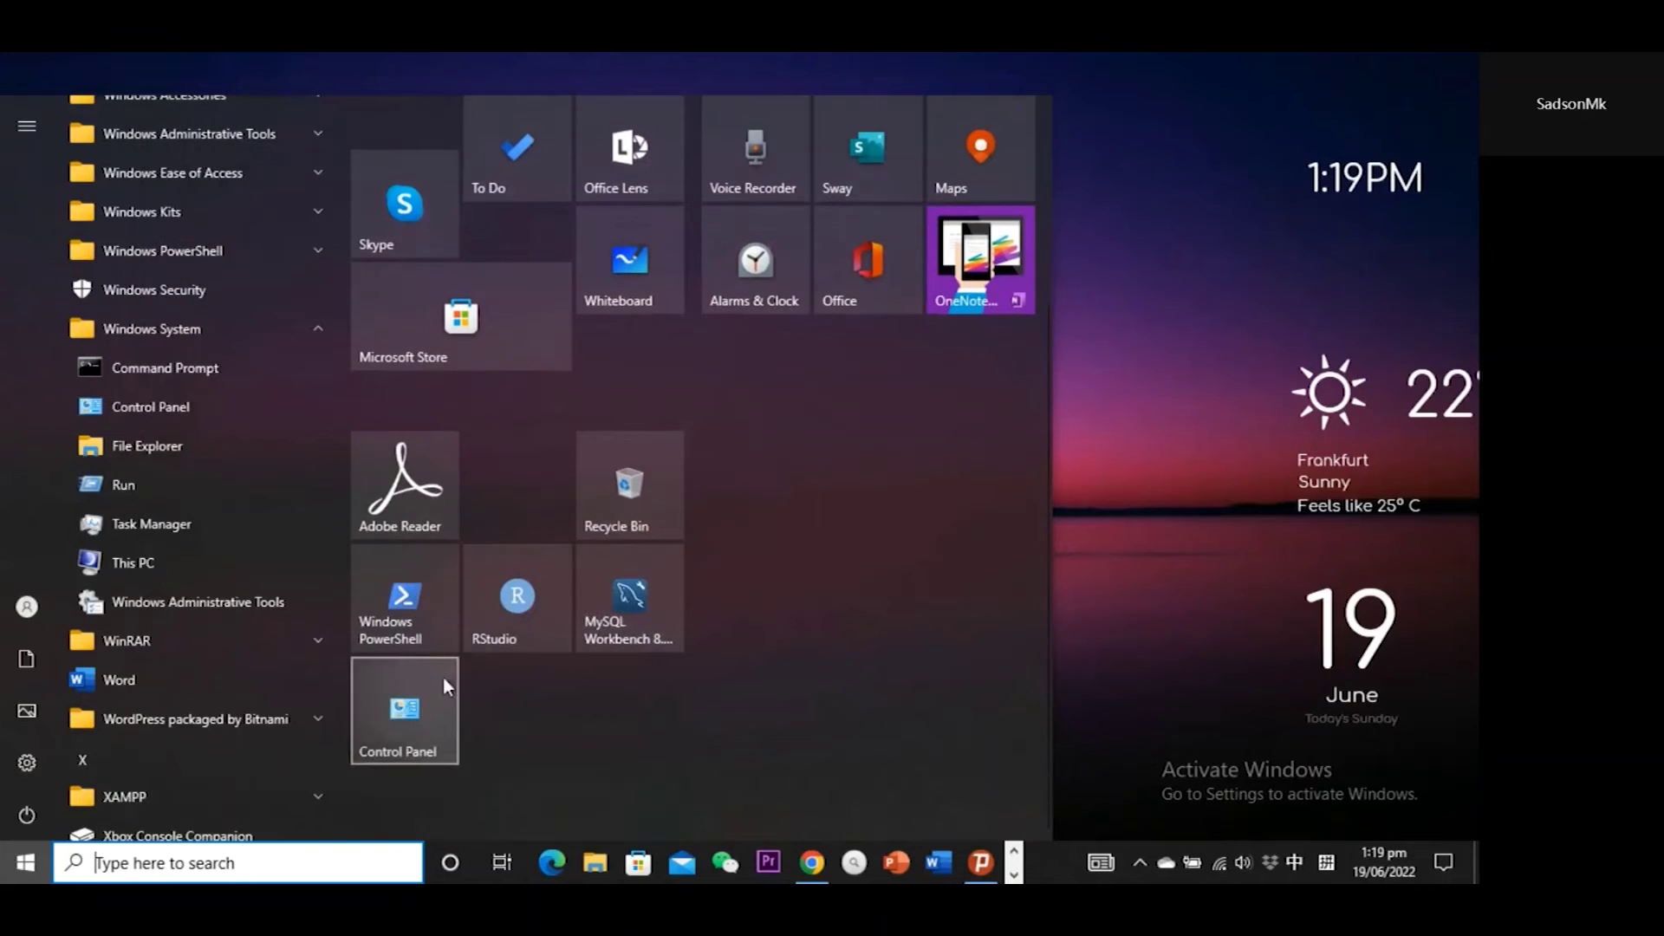
{"action": "mouse_move", "coordinate": [426, 704]}
{"action": "left_mouse_down"}
{"action": "mouse_move", "coordinate": [828, 488]}
{"action": "mouse_move", "coordinate": [826, 605]}
{"action": "left_mouse_up"}
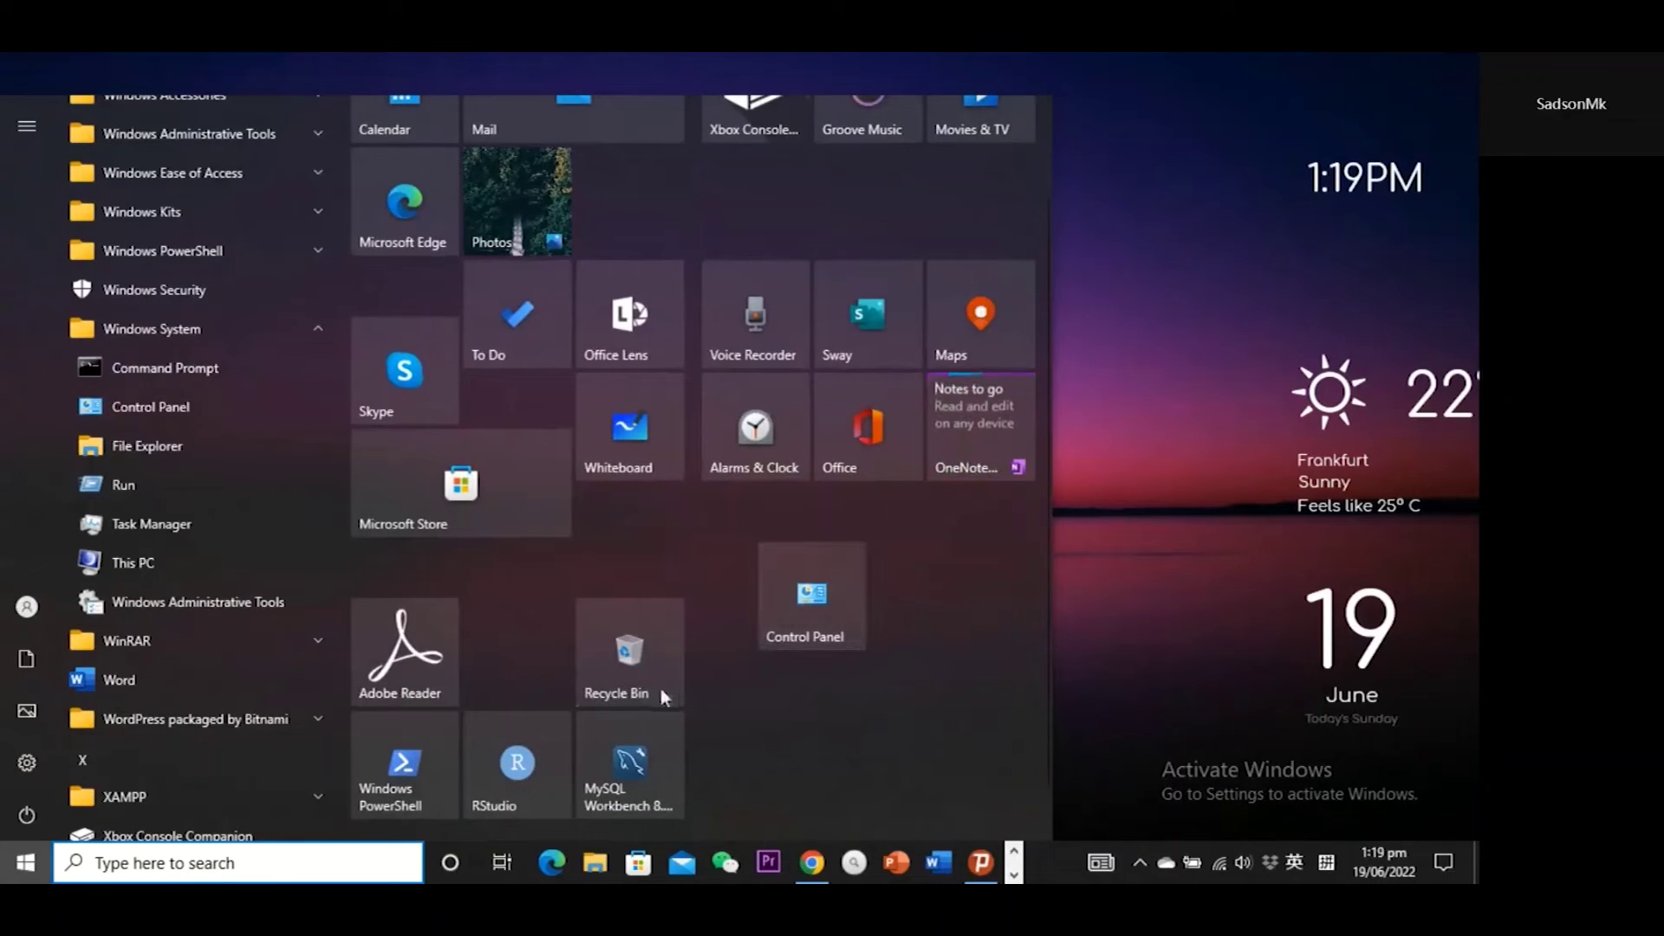
{"action": "left_click", "coordinate": [315, 329]}
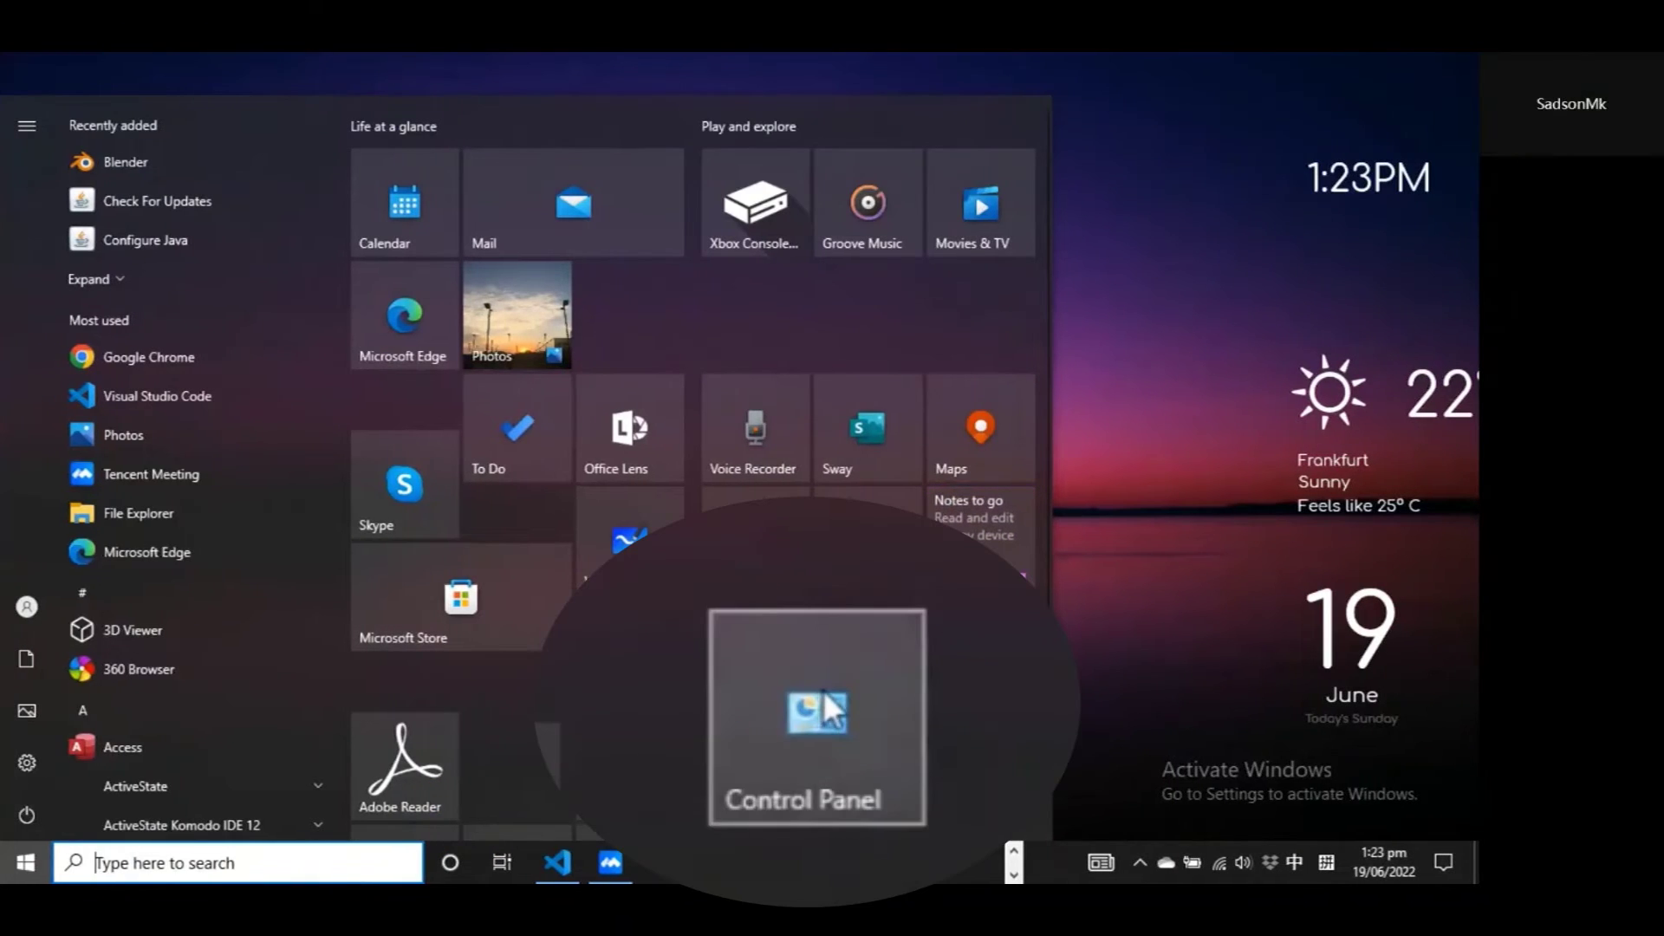
- Open Control Panel and go to Programs > Default Programs
{"action": "left_click", "coordinate": [810, 702]}
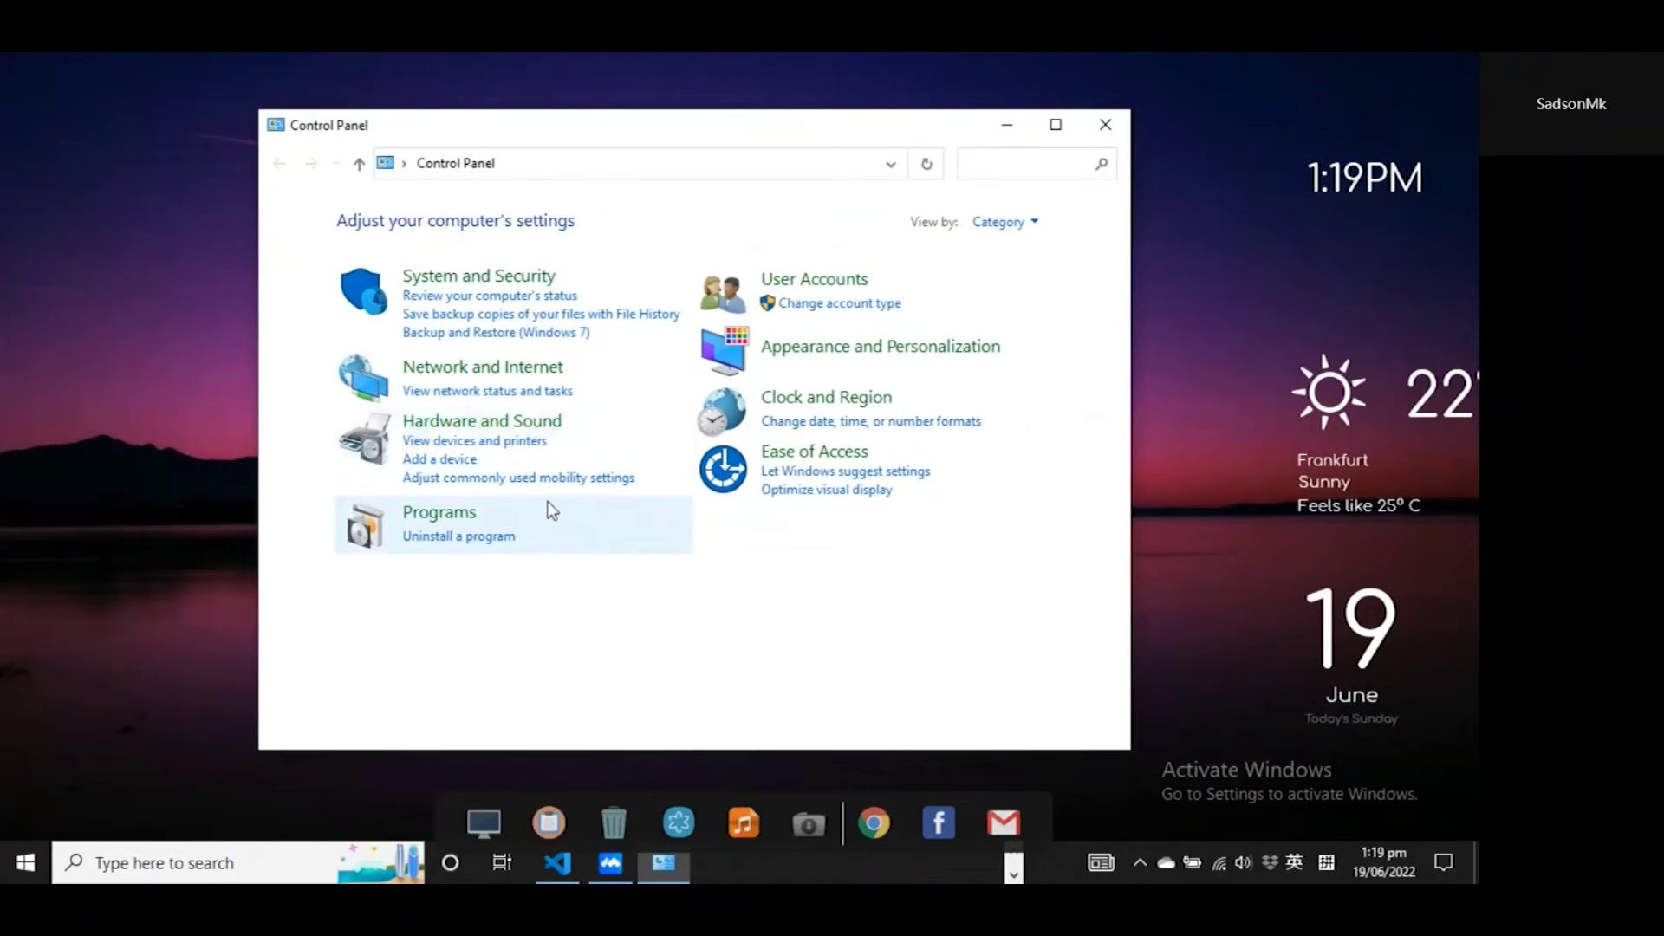
{"action": "left_click", "coordinate": [442, 516]}
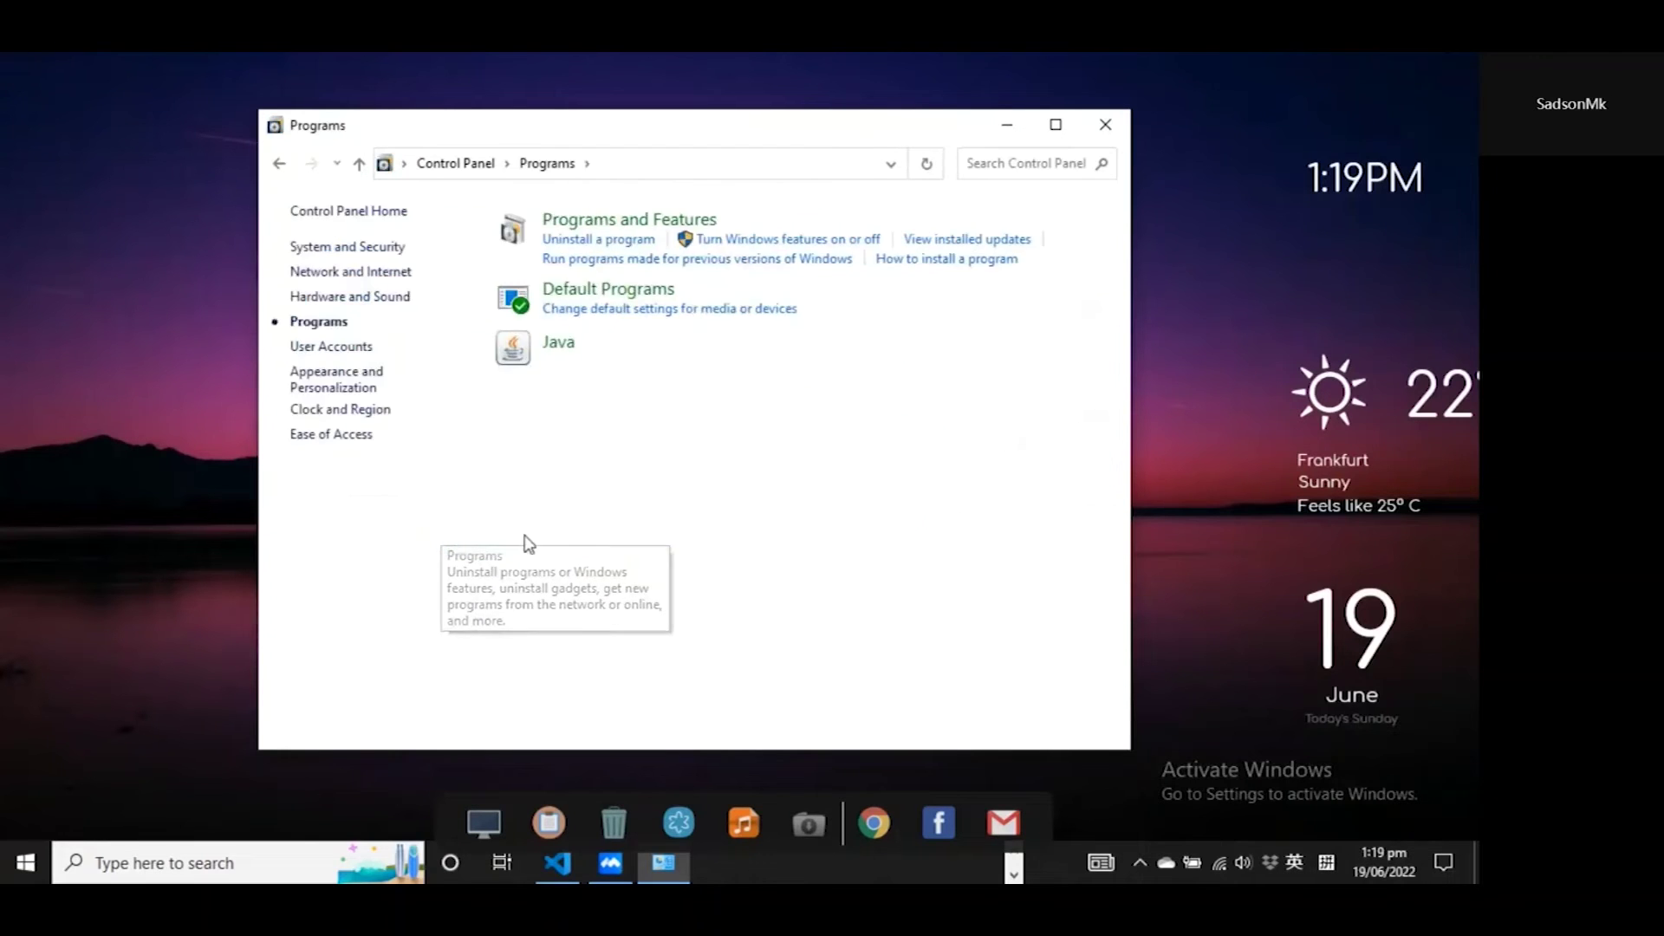
{"action": "left_click", "coordinate": [594, 302]}
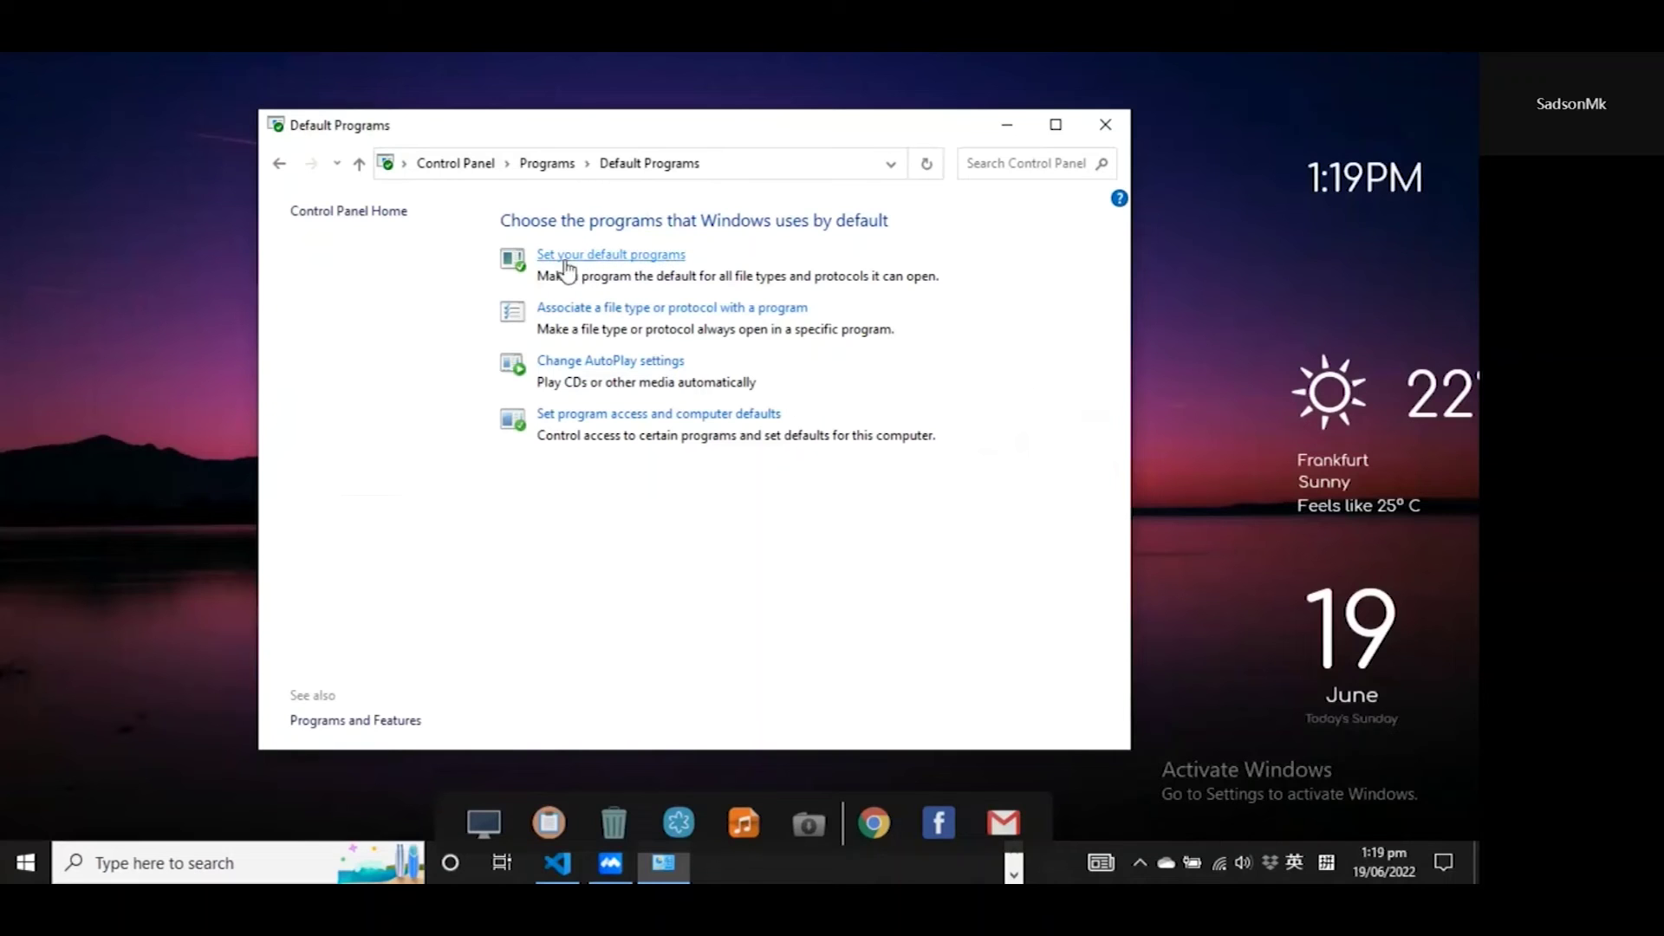
- Choose Google Chrome as the Web browser in Default apps, then close Settings
{"action": "left_click", "coordinate": [616, 257]}
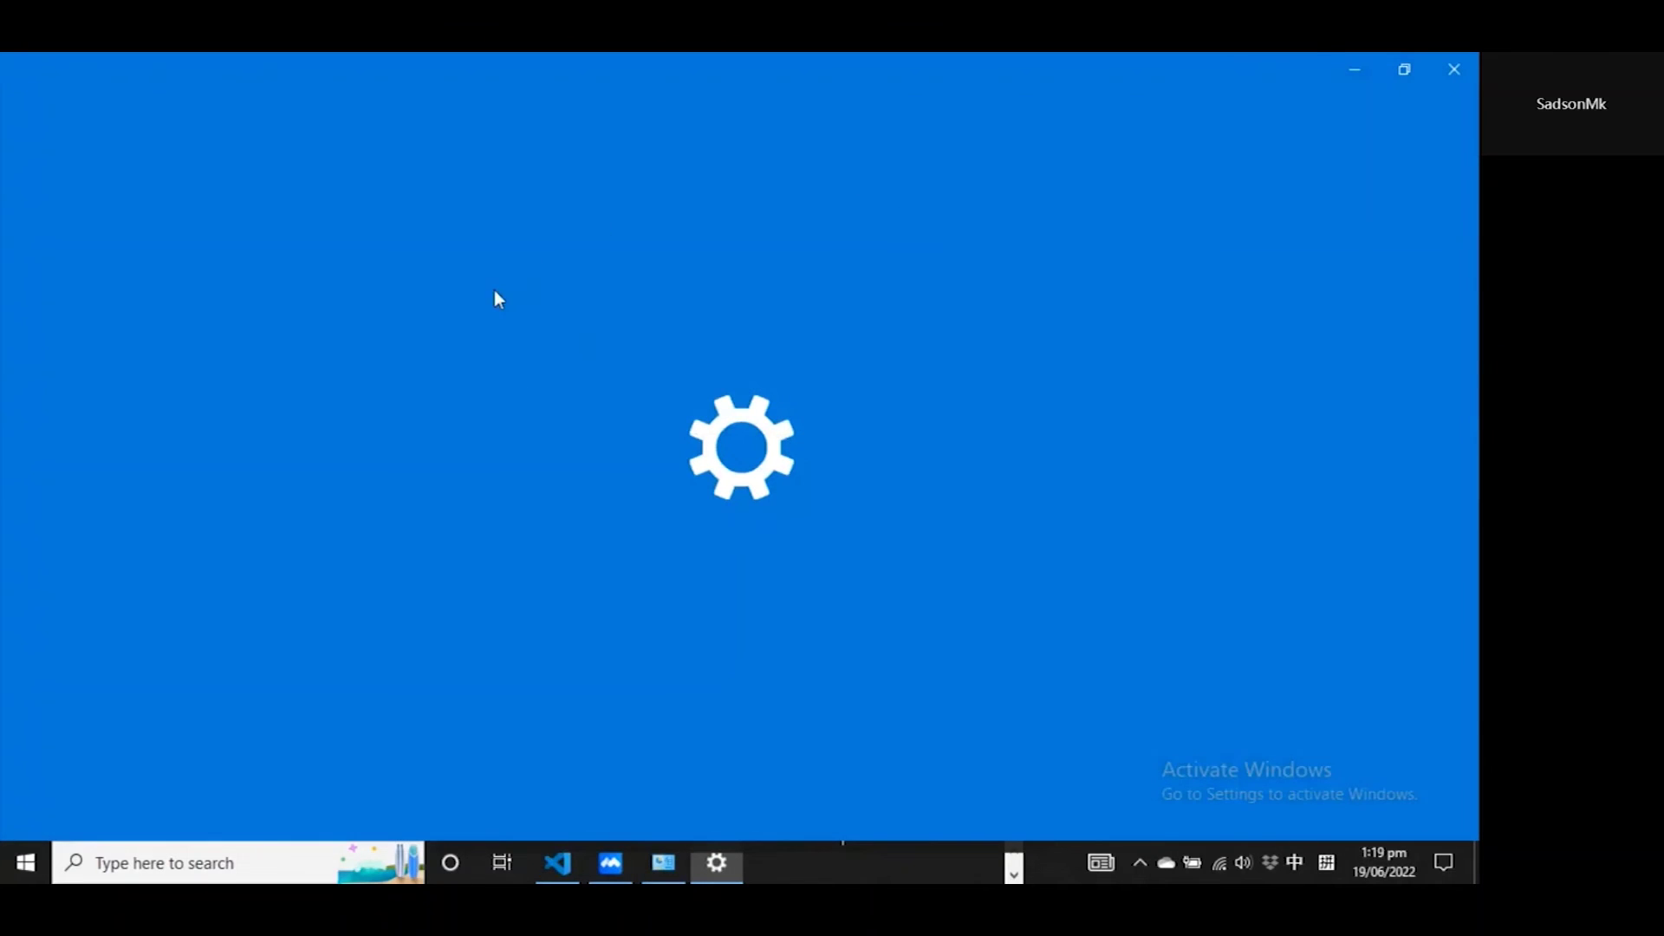
{"action": "scroll", "coordinate": [620, 331], "scroll_direction": "down", "scroll_amount": 2}
{"action": "scroll", "coordinate": [620, 330], "scroll_direction": "down", "scroll_amount": 3}
{"action": "scroll", "coordinate": [616, 334], "scroll_direction": "down", "scroll_amount": 1}
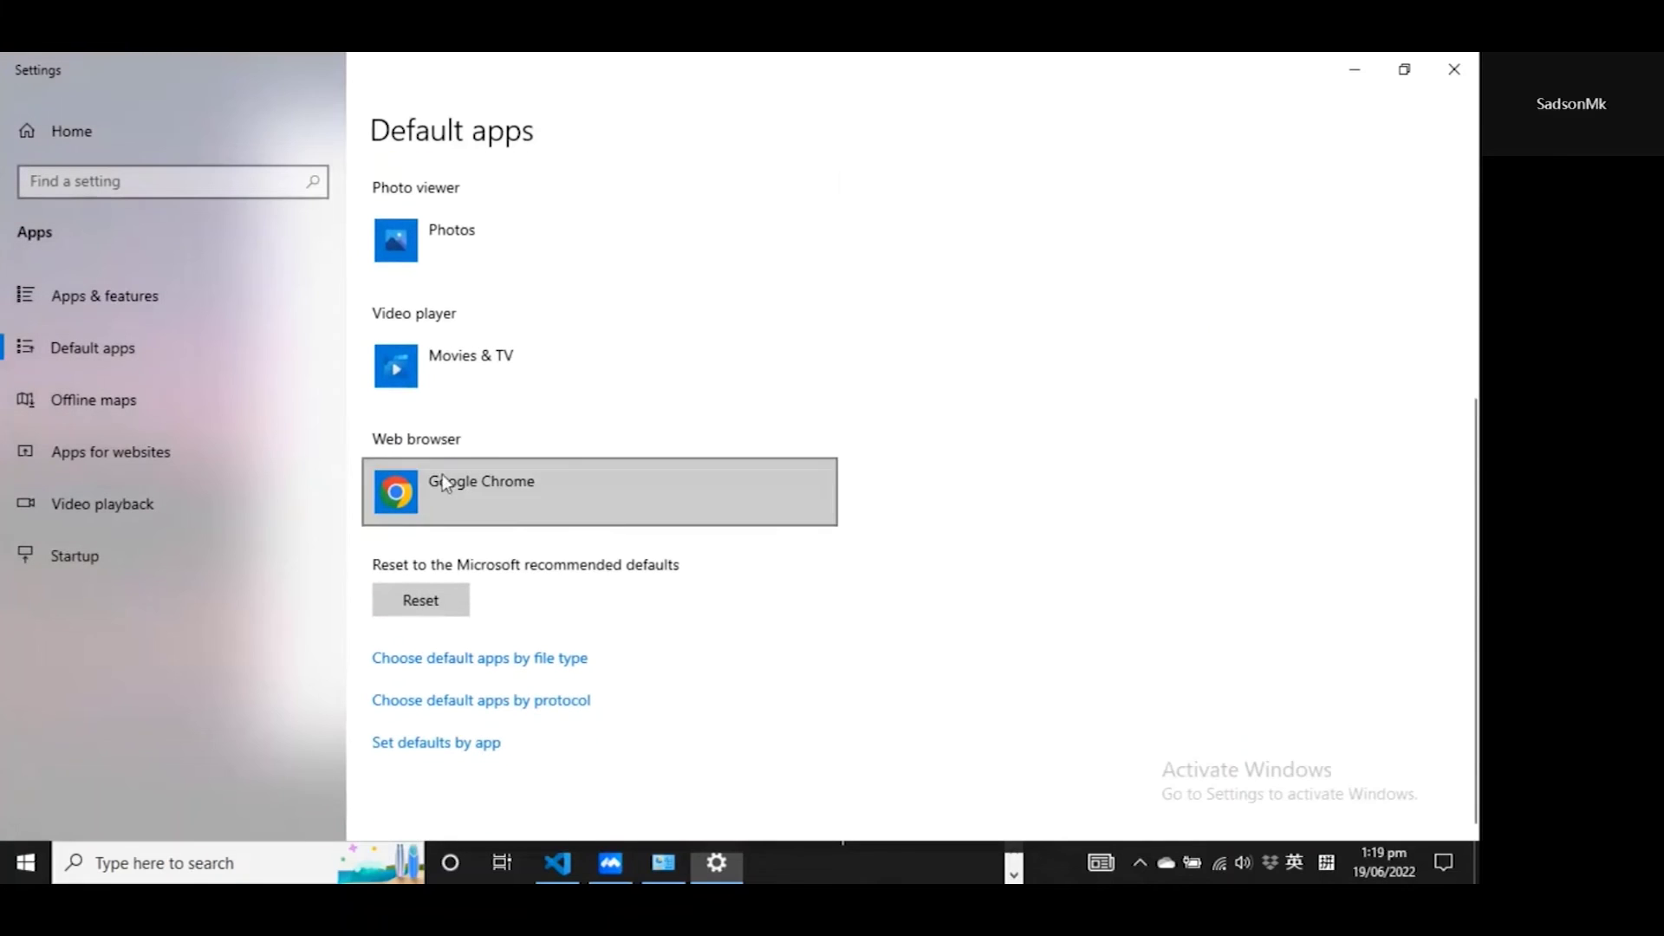
{"action": "left_click", "coordinate": [533, 495]}
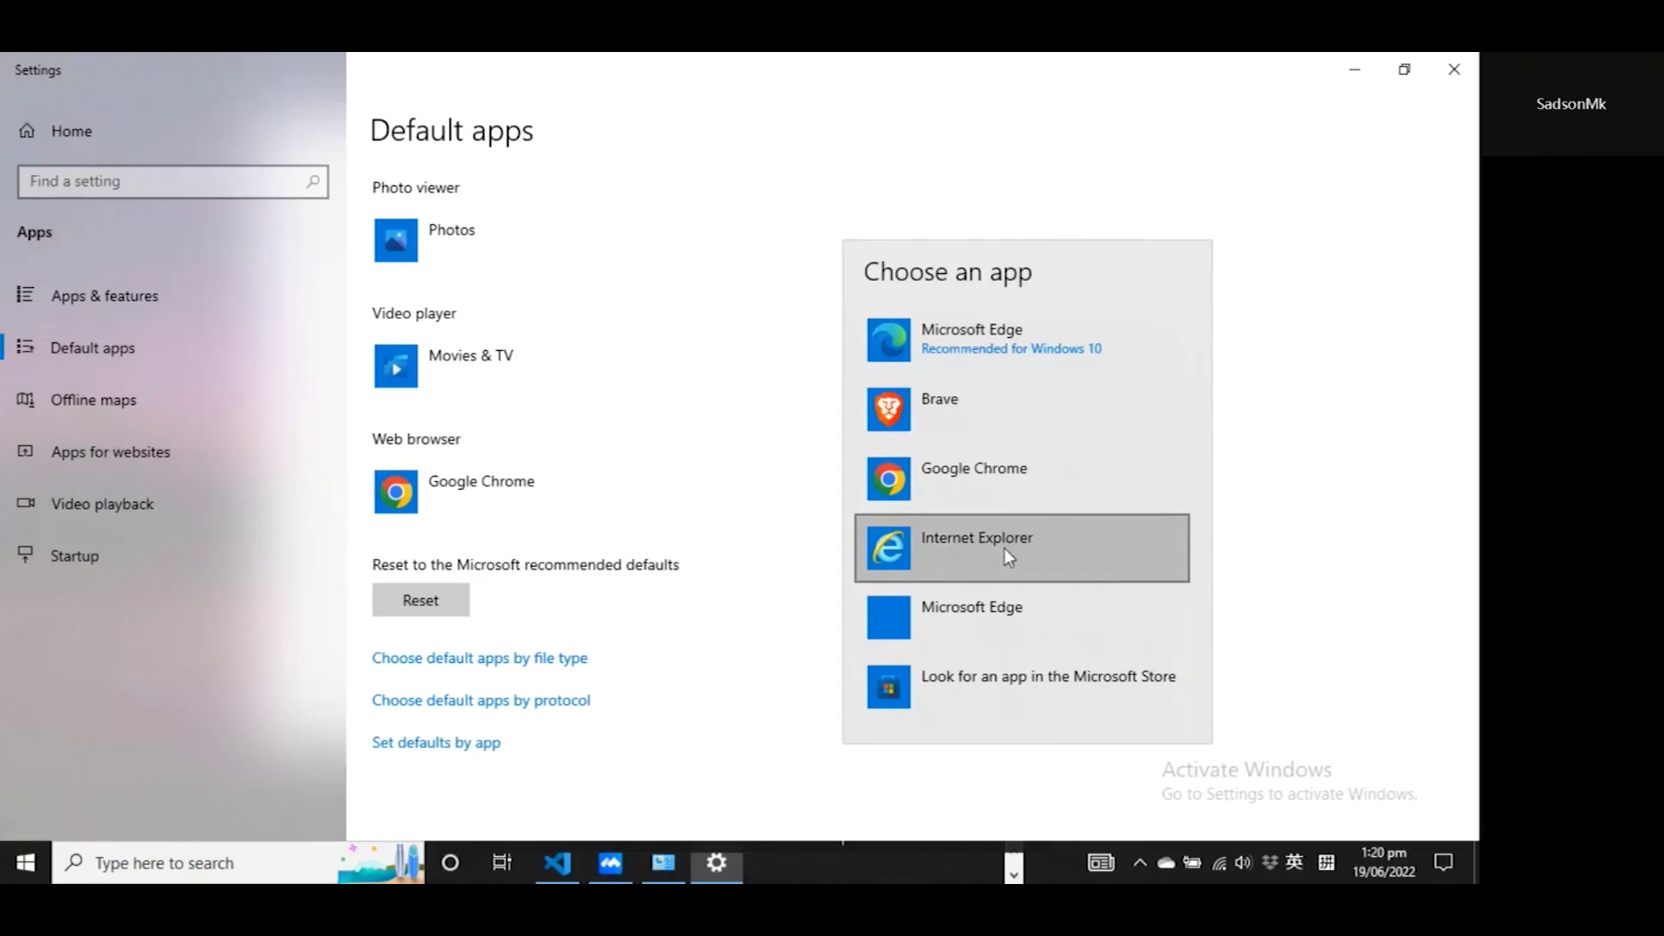
{"action": "left_click", "coordinate": [981, 484]}
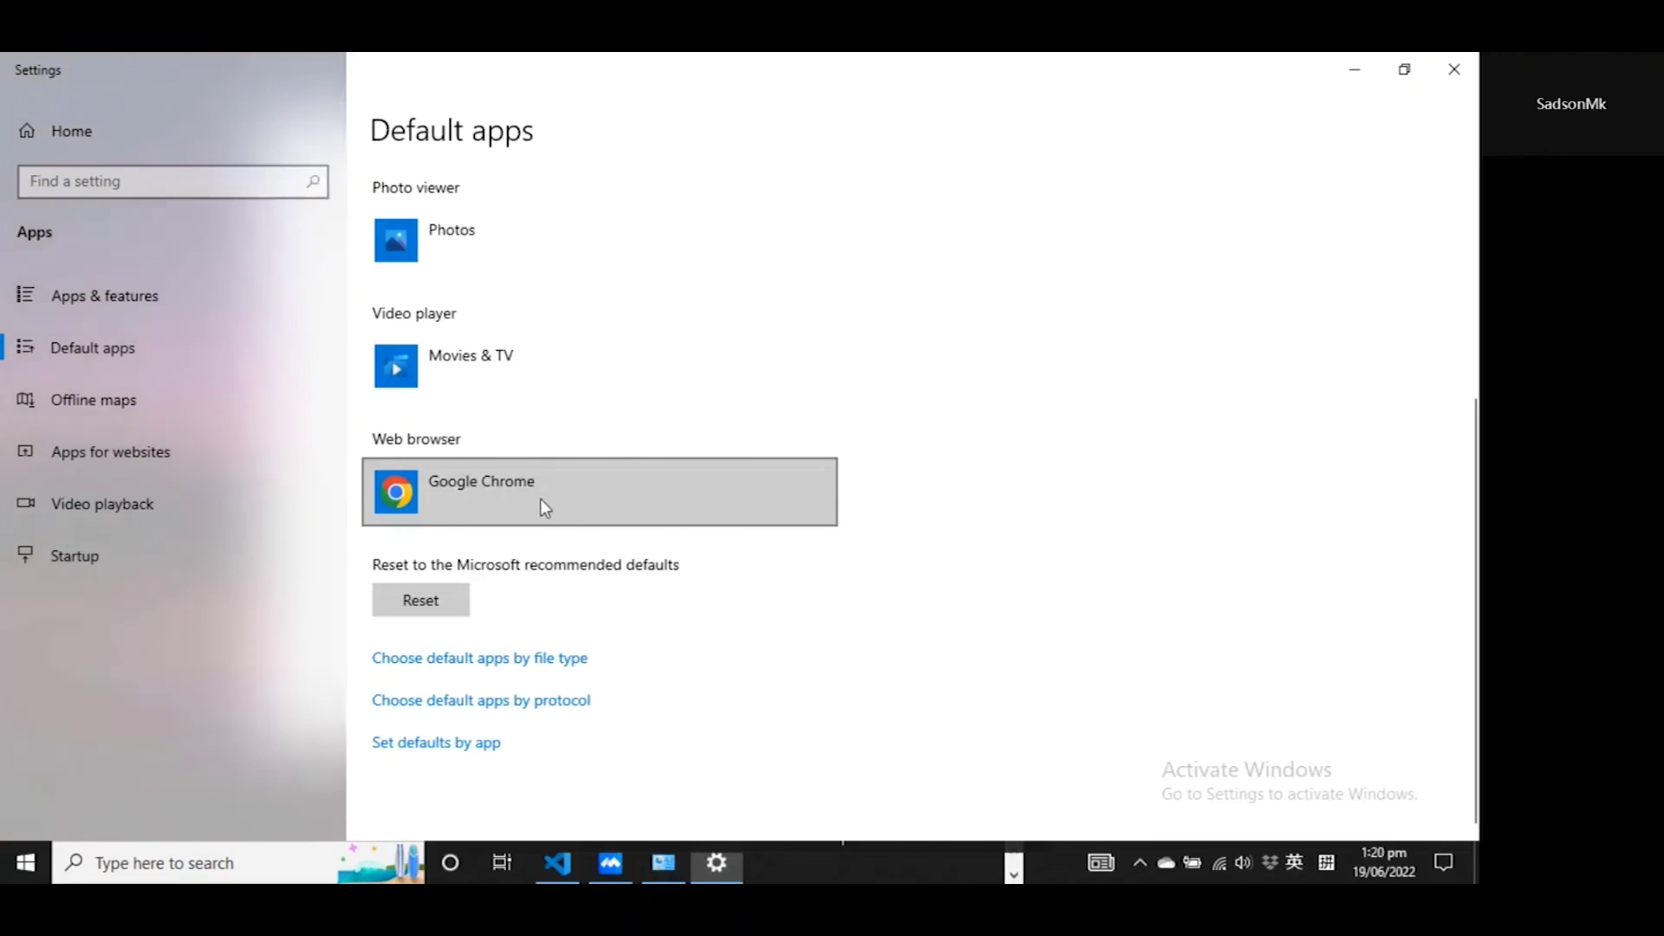
{"action": "left_click", "coordinate": [1451, 70]}
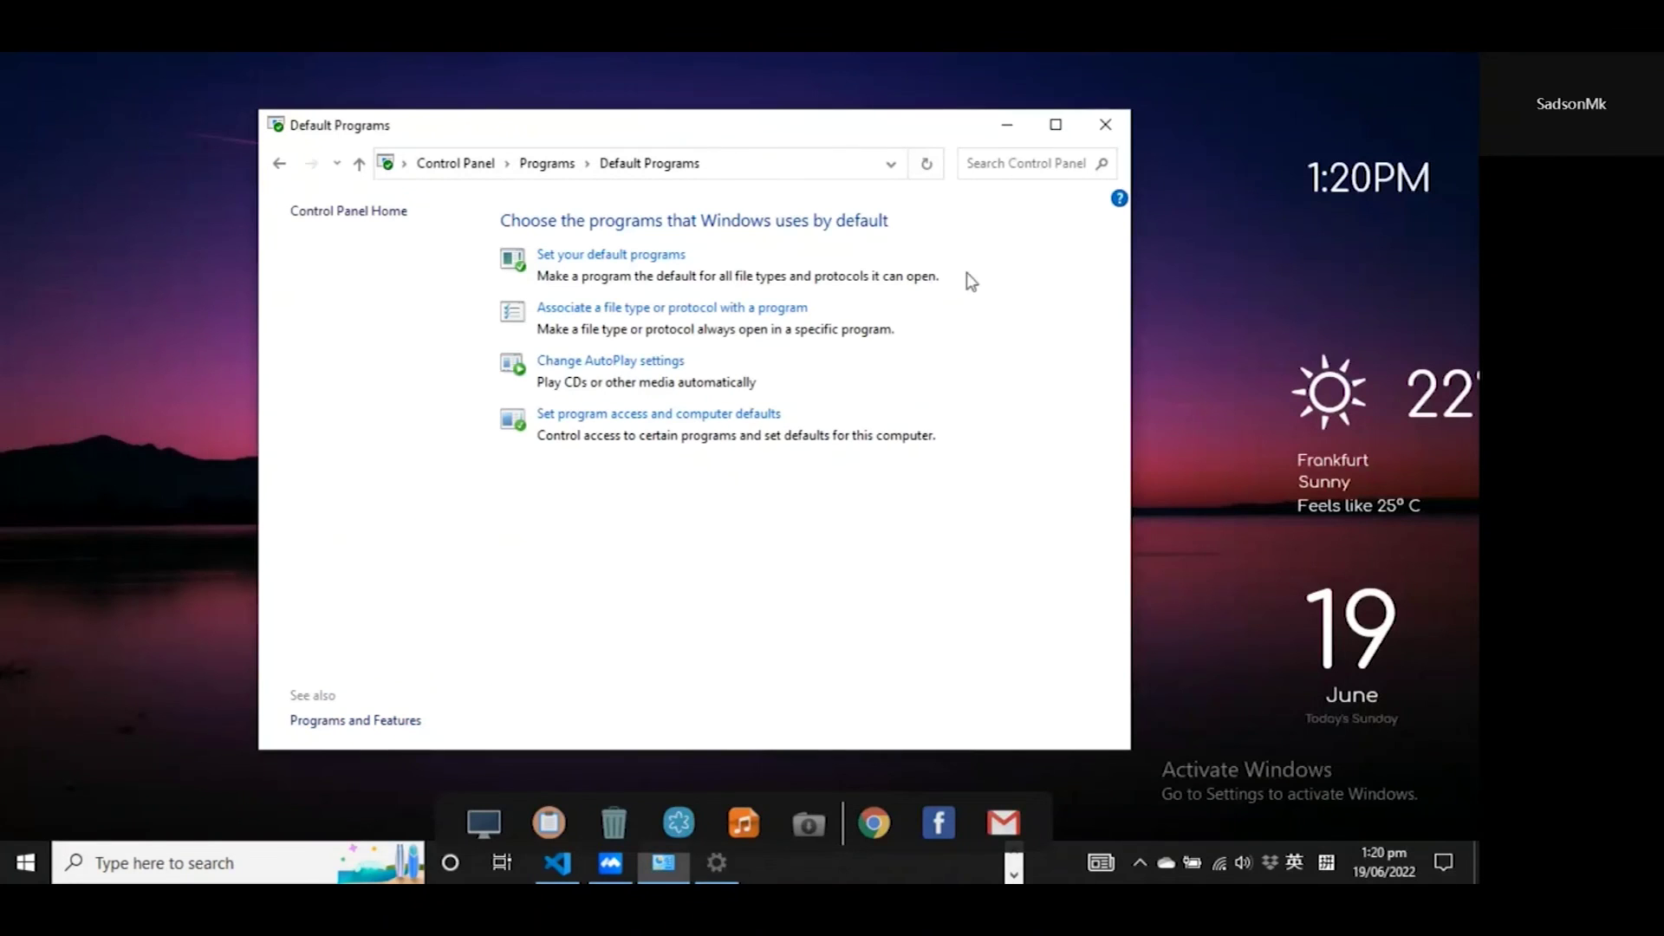
- Close the Control Panel Default Programs window
{"action": "left_click", "coordinate": [1105, 127]}
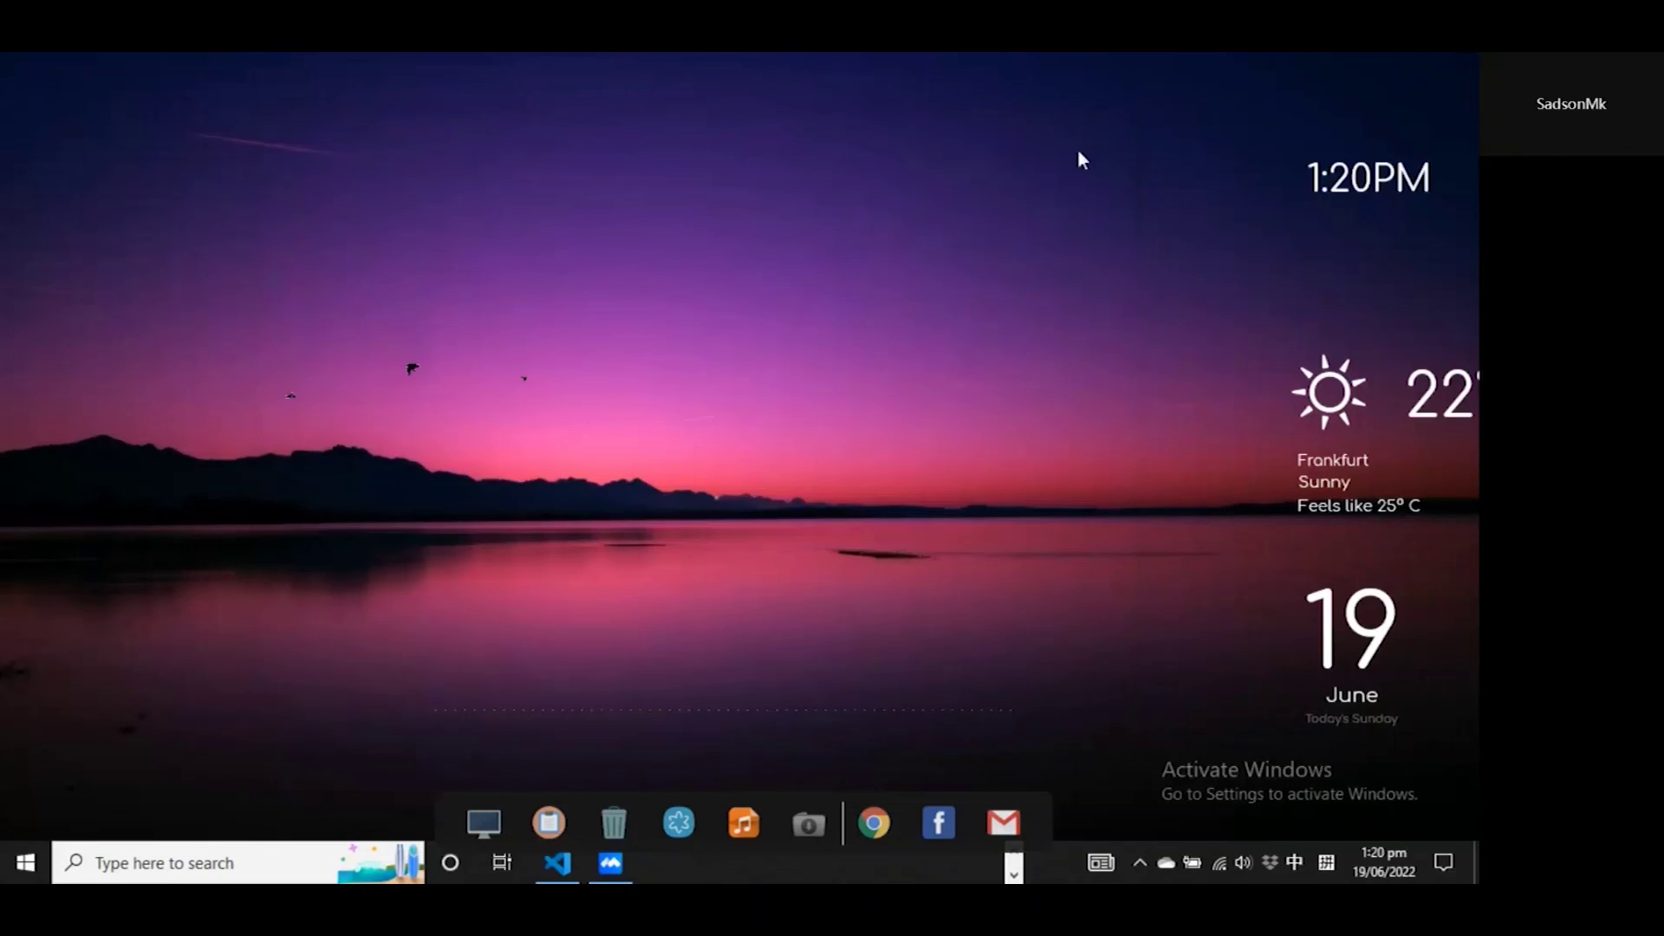